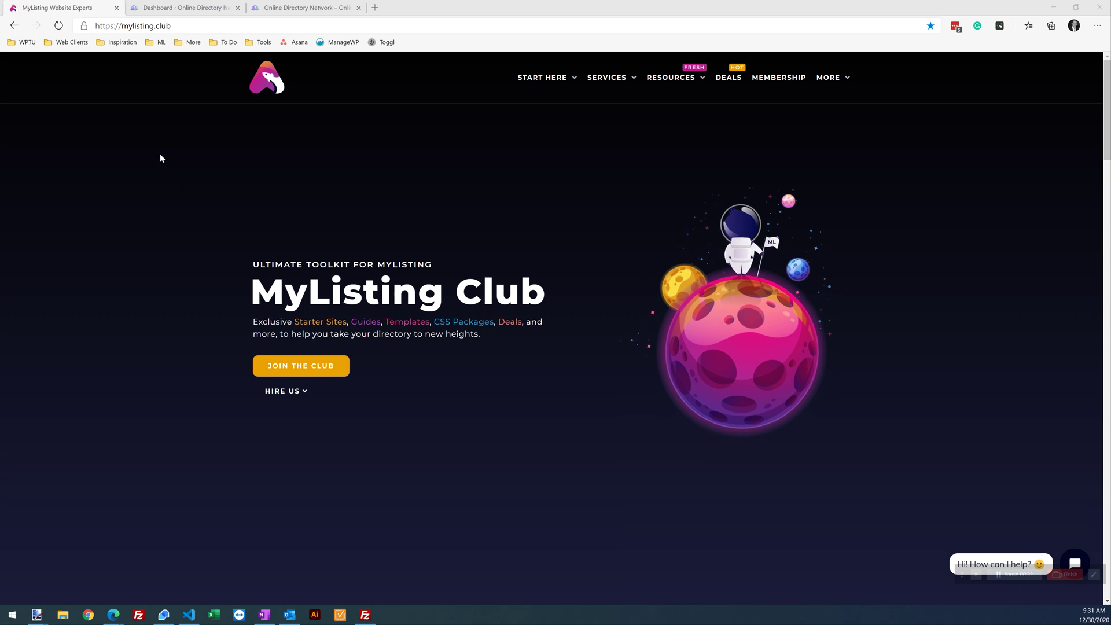
- Open MyListing Club's 'Unlock the Listings Post Type' snippet card and review its code on lines 7–10
mouse_move(670, 92)
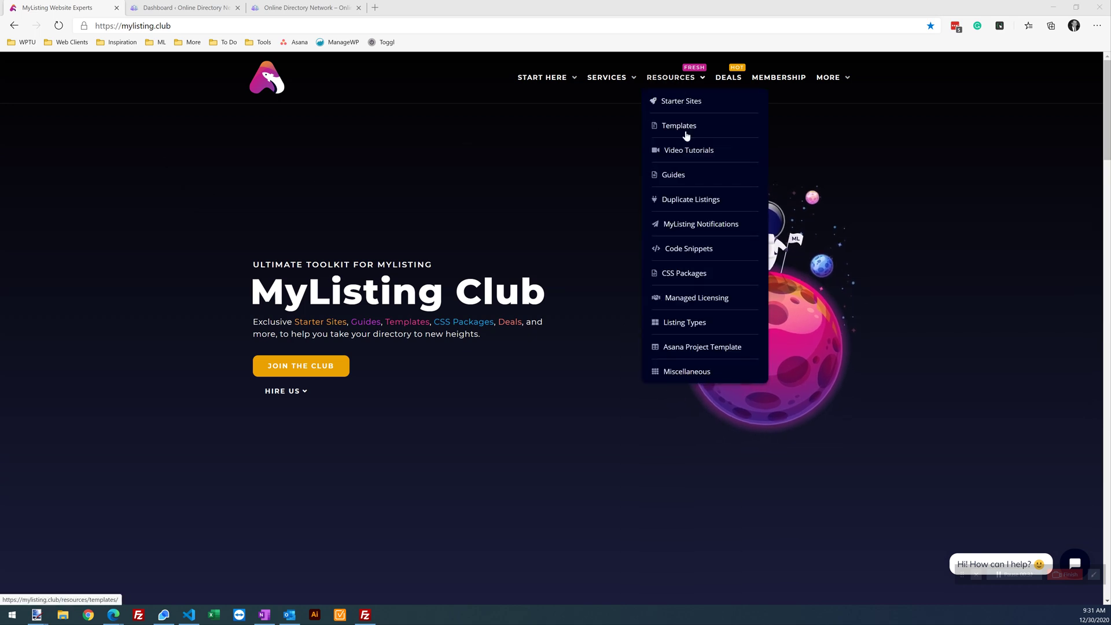
click(694, 249)
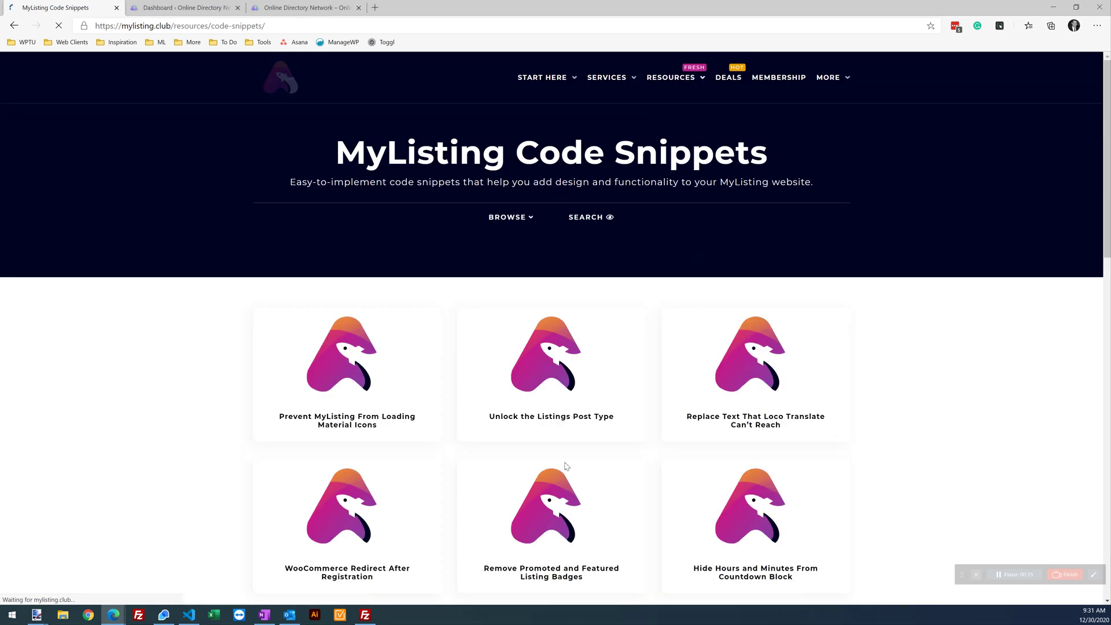
scroll(243, 417, down, 3)
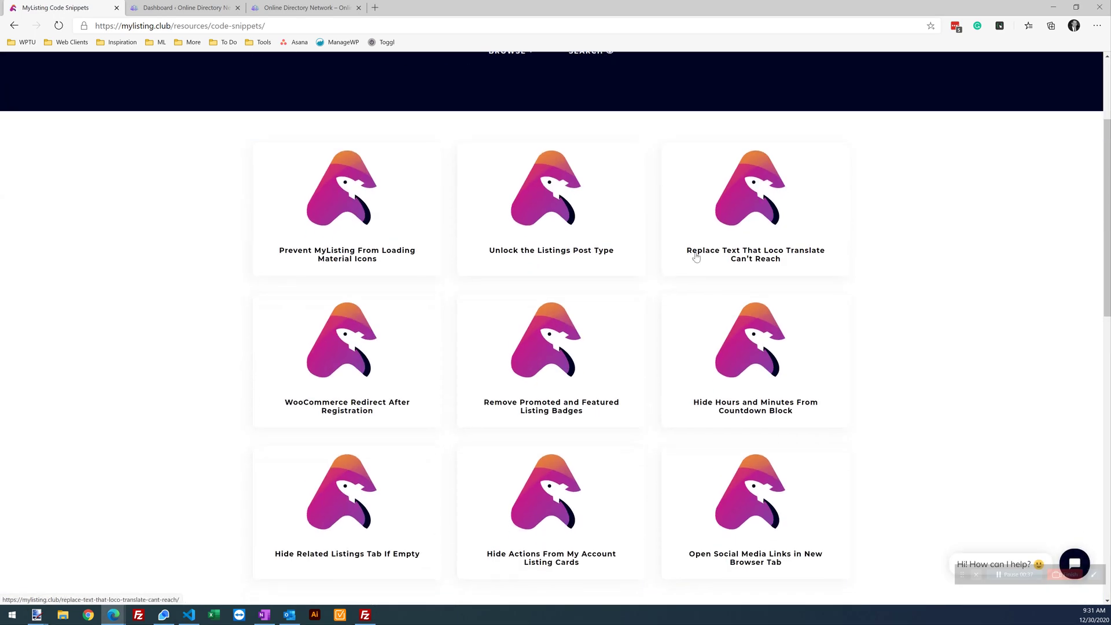
click(548, 214)
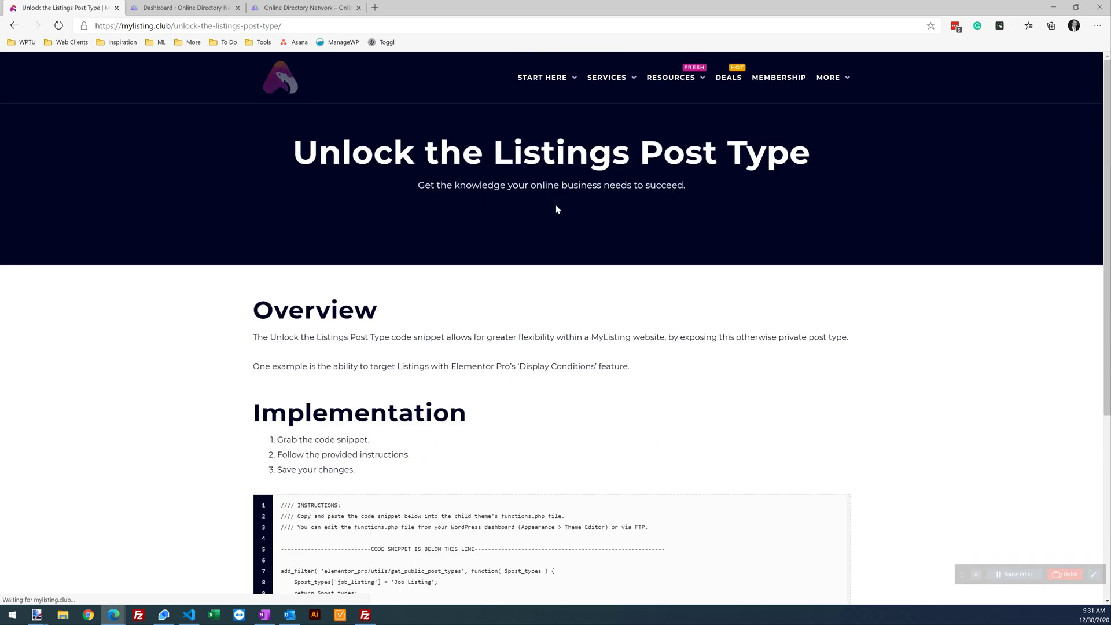
scroll(550, 255, down, 3)
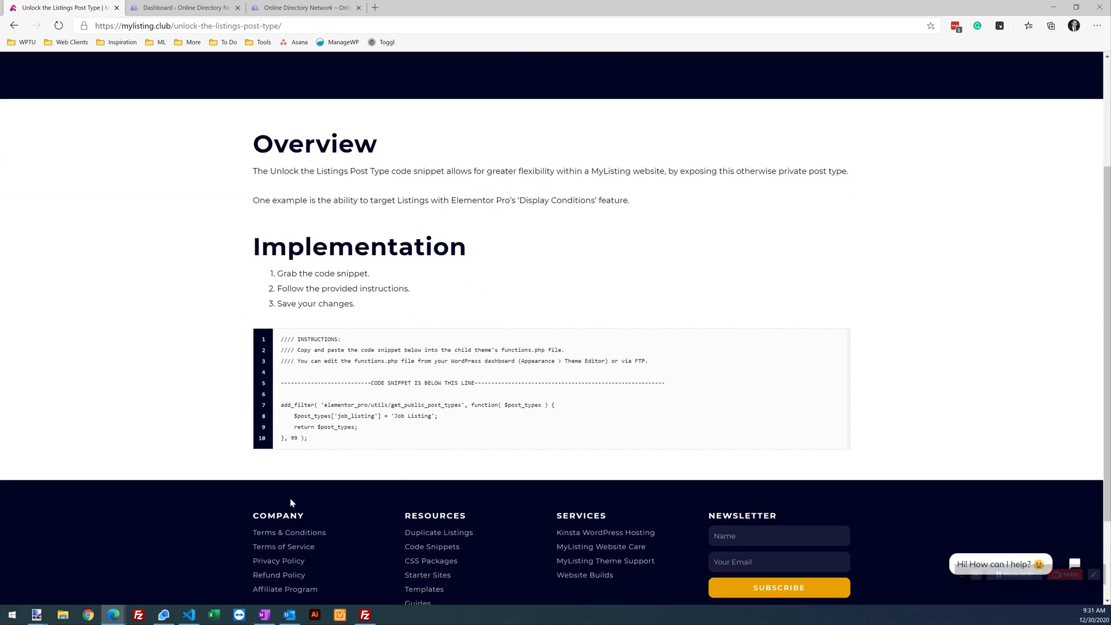
drag(308, 435, 280, 408)
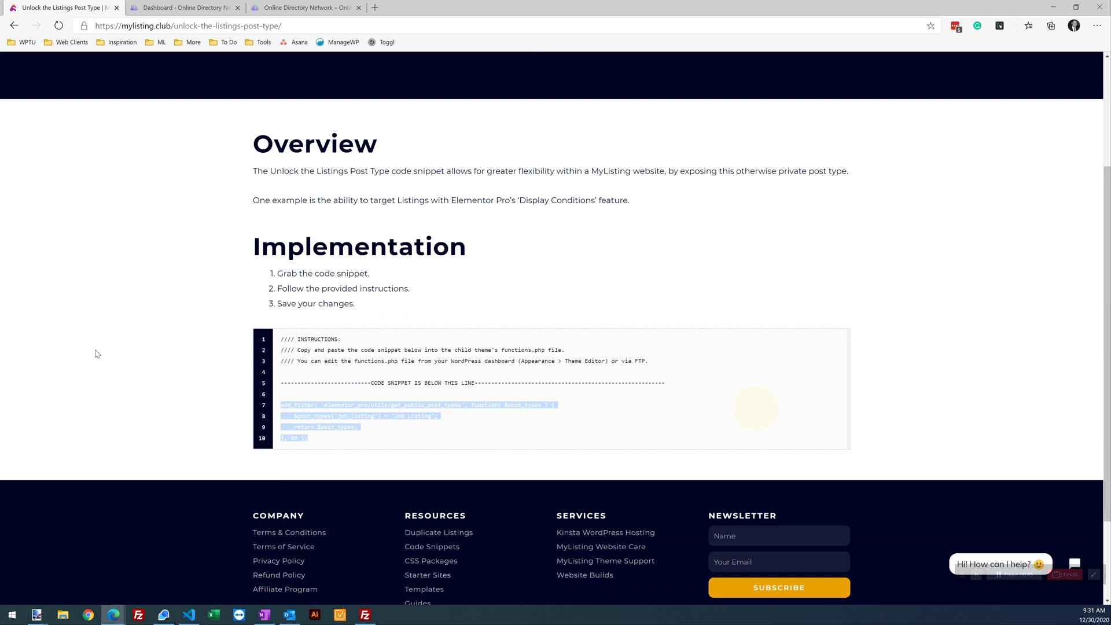
click(136, 311)
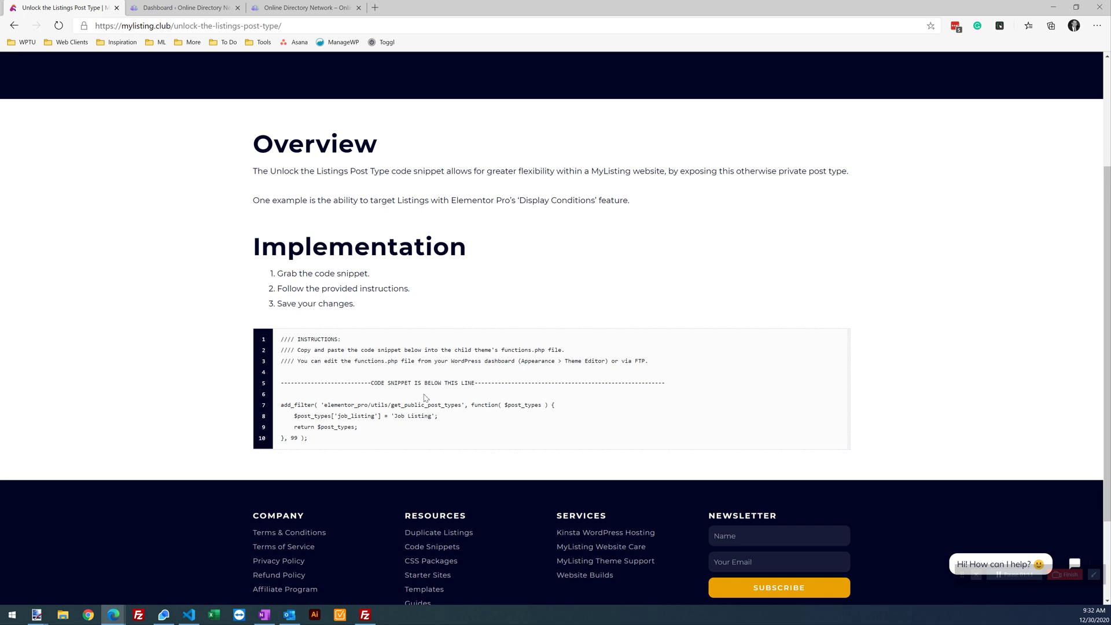
- Check the WordPress dashboard tab, then scroll through the Online Directory Network listing page
scroll(371, 346, up, 3)
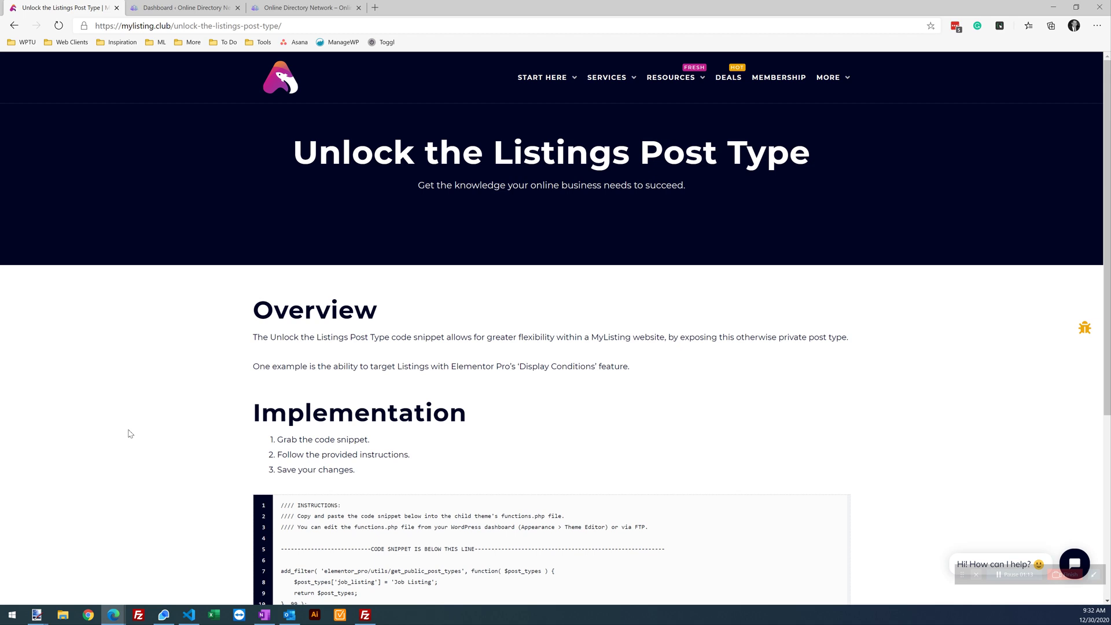
scroll(130, 433, down, 2)
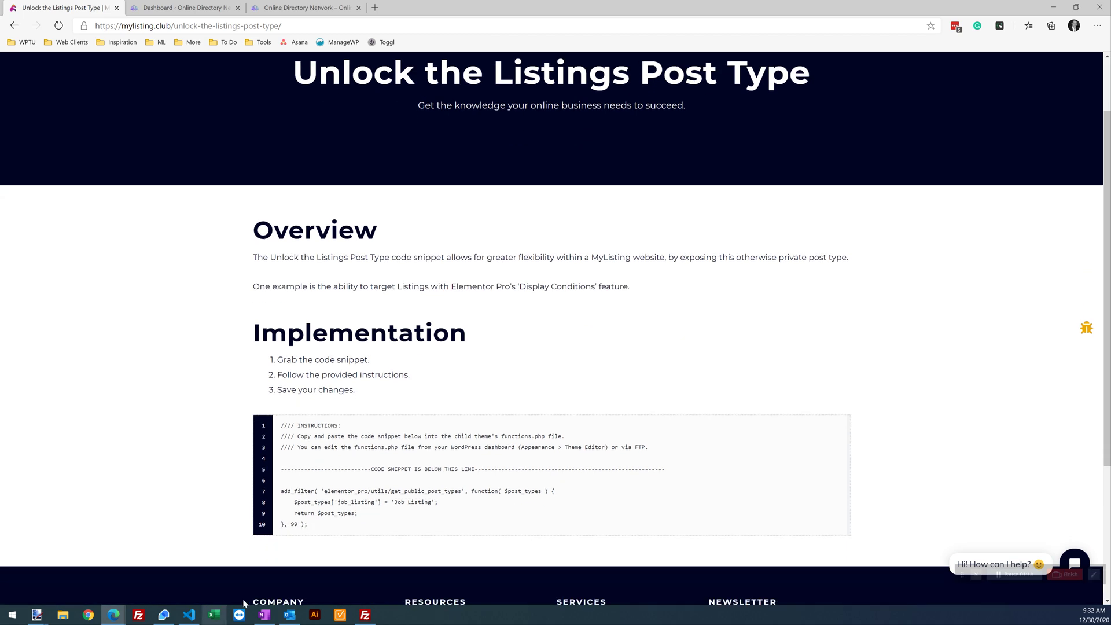
click(191, 7)
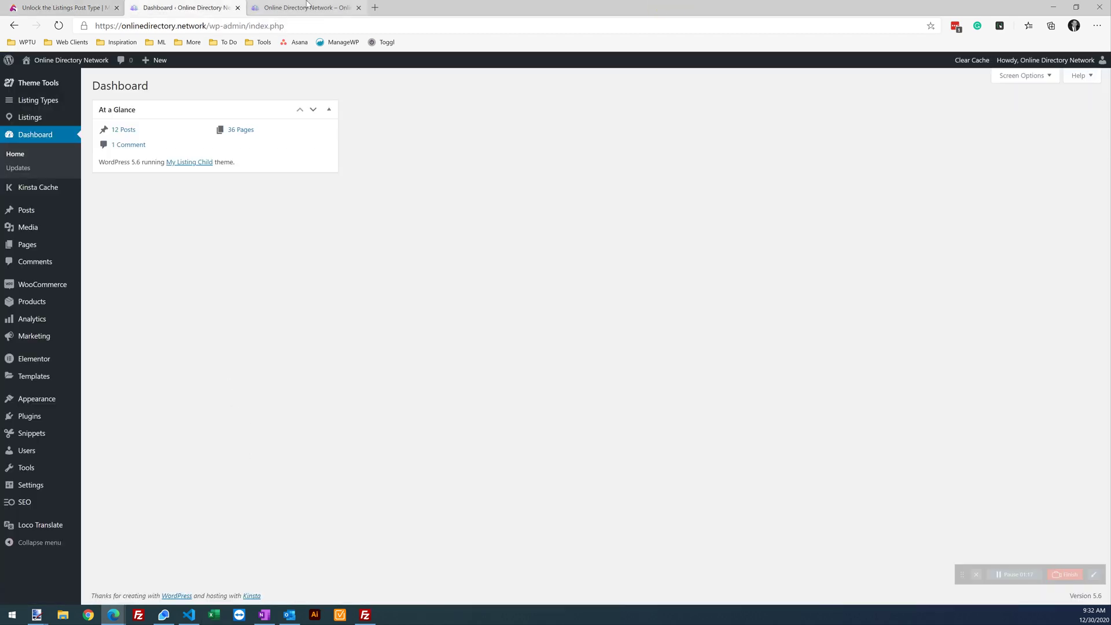
key(ctrl+Tab)
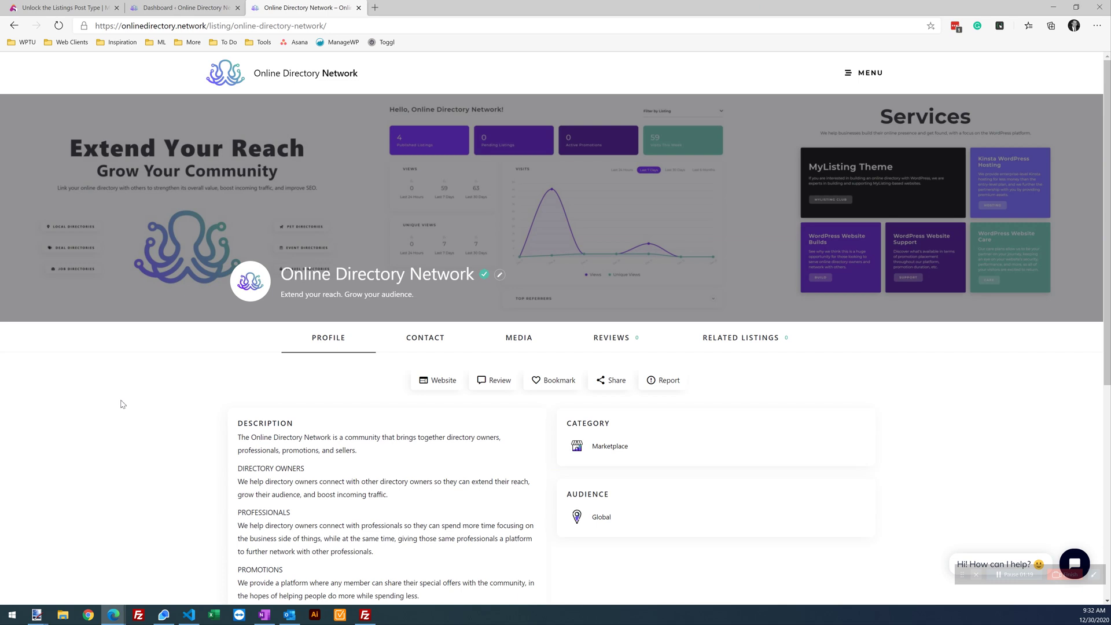
scroll(122, 404, down, 6)
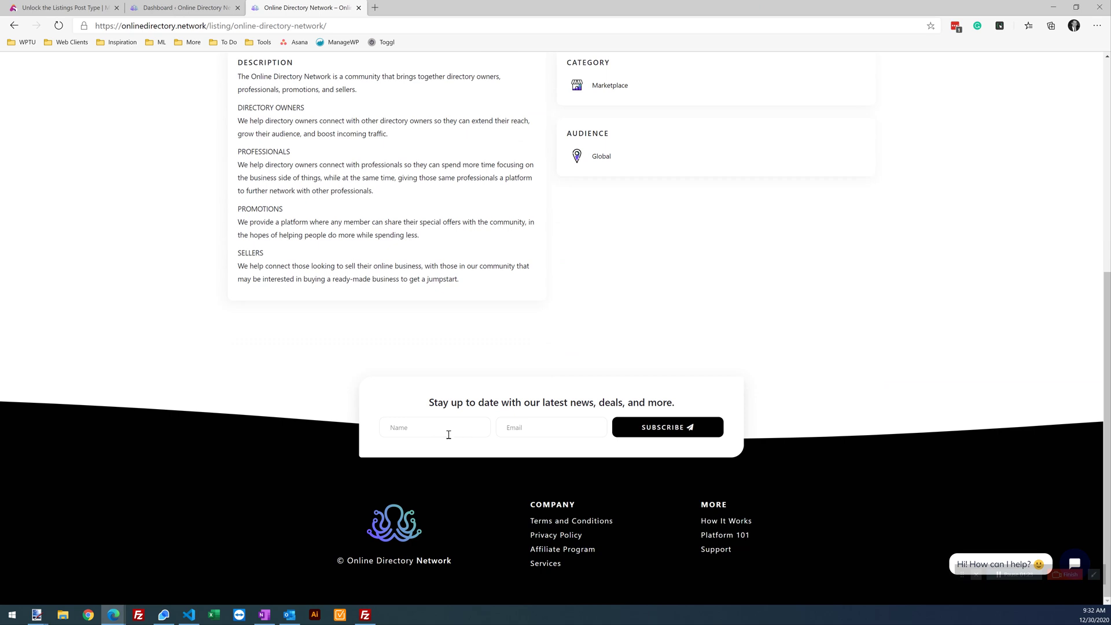
scroll(243, 396, up, 5)
scroll(244, 396, up, 1)
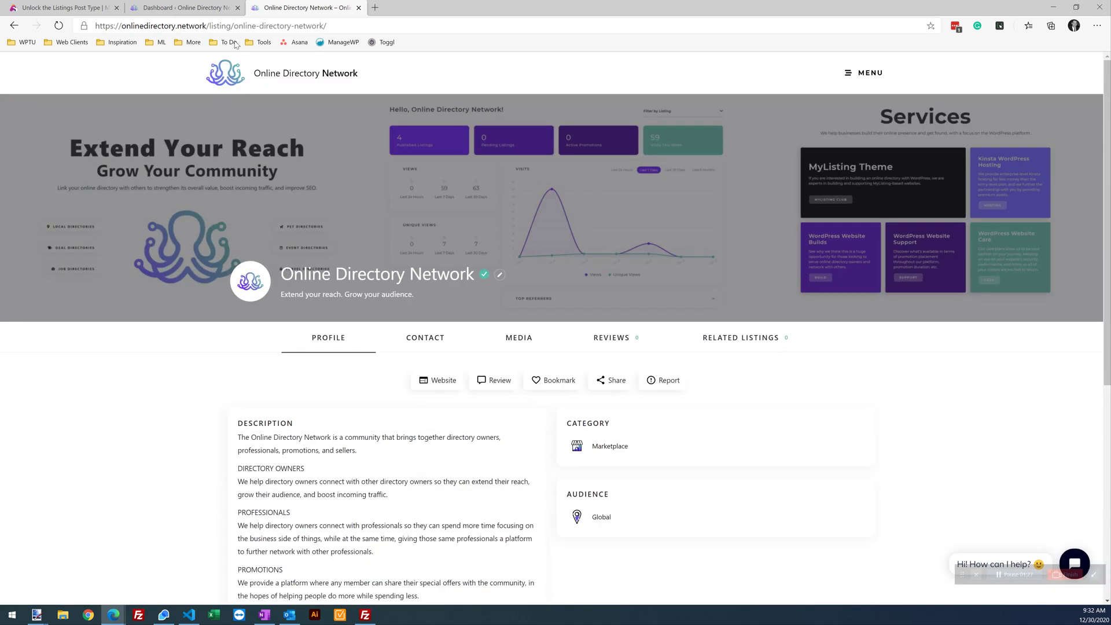
- Open the site homepage from the logo link in a new tab and view it
right_click(227, 74)
click(252, 79)
click(394, 5)
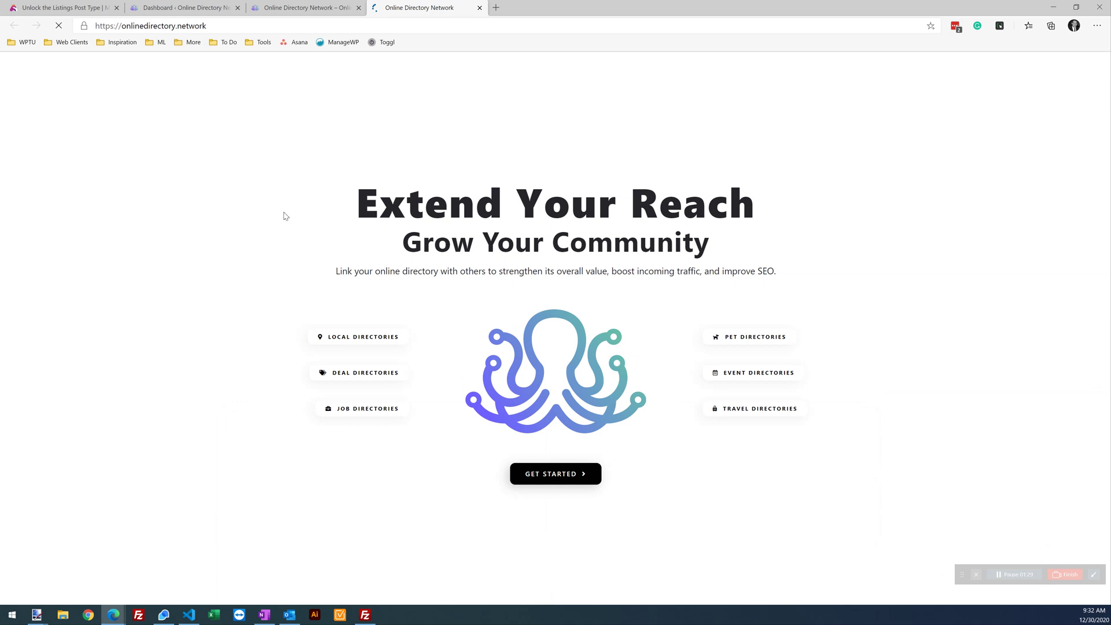
scroll(283, 214, down, 20)
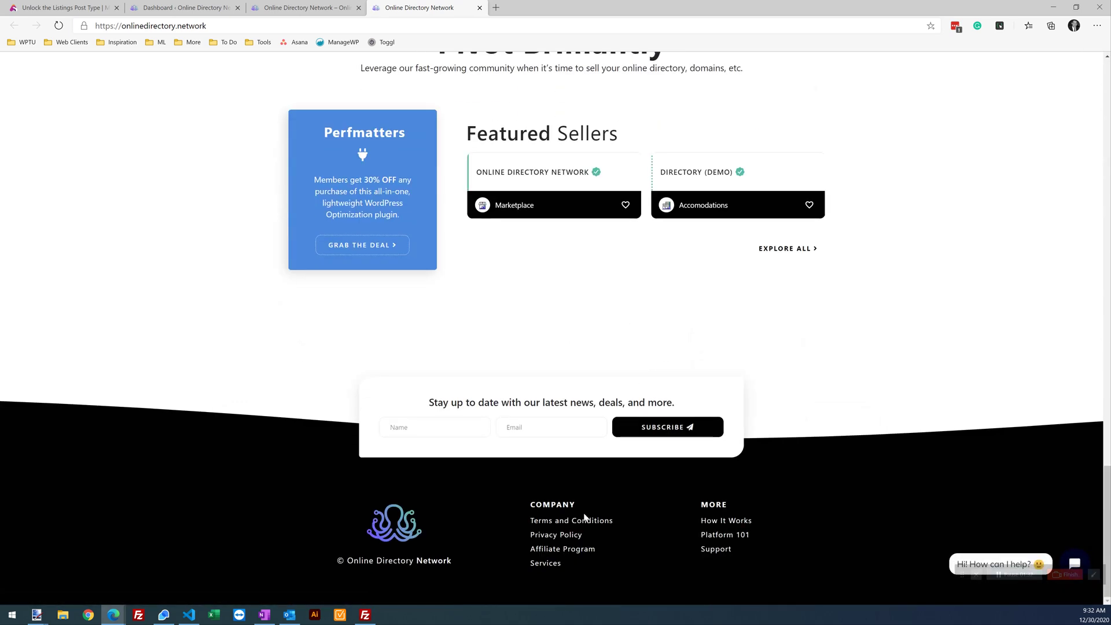
- Compare the listing page's footer with the homepage's footer, finishing on the homepage
click(316, 4)
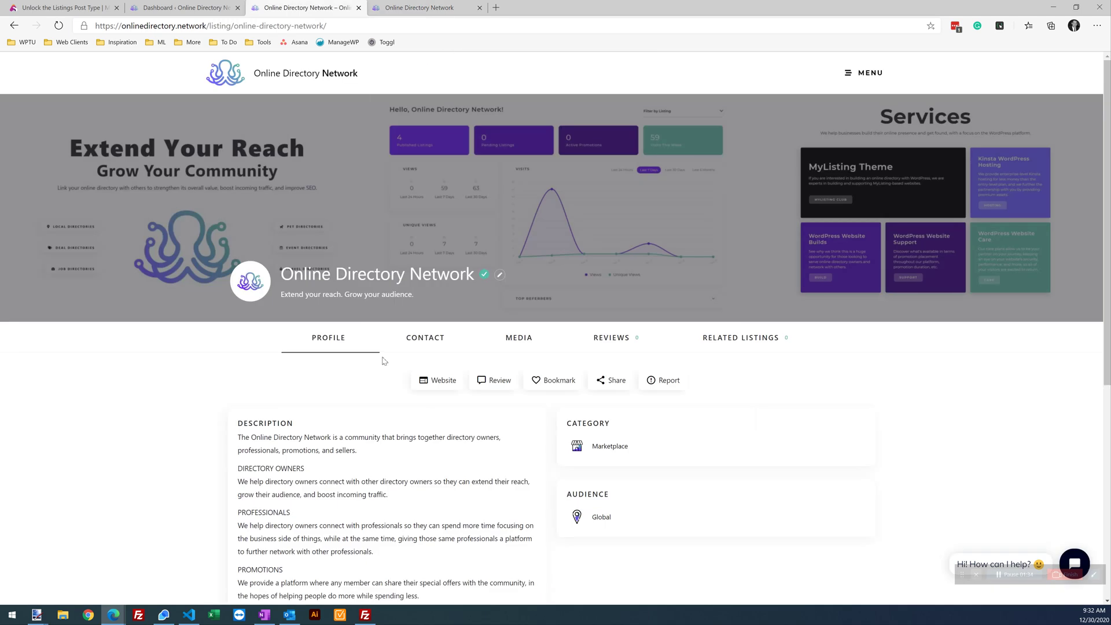
scroll(386, 361, down, 10)
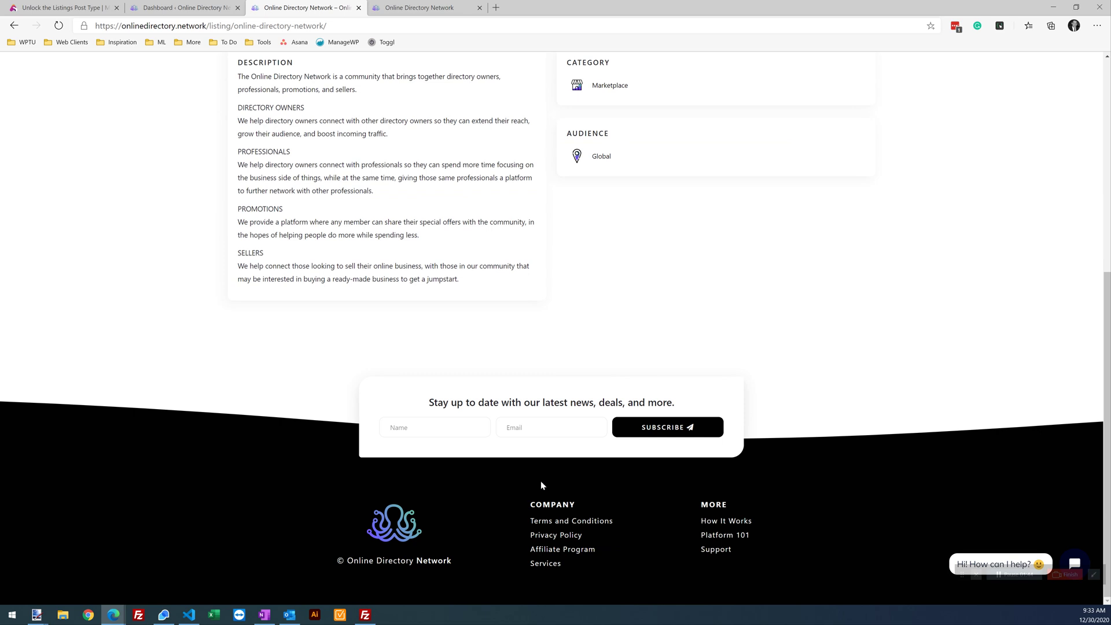
scroll(408, 467, up, 6)
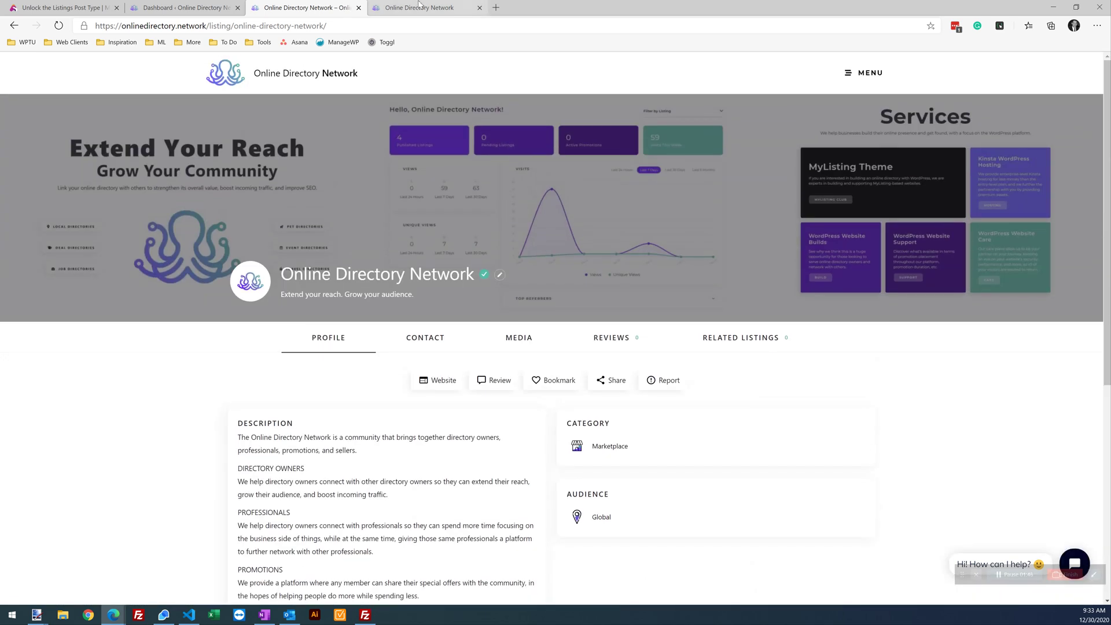
click(414, 7)
click(347, 7)
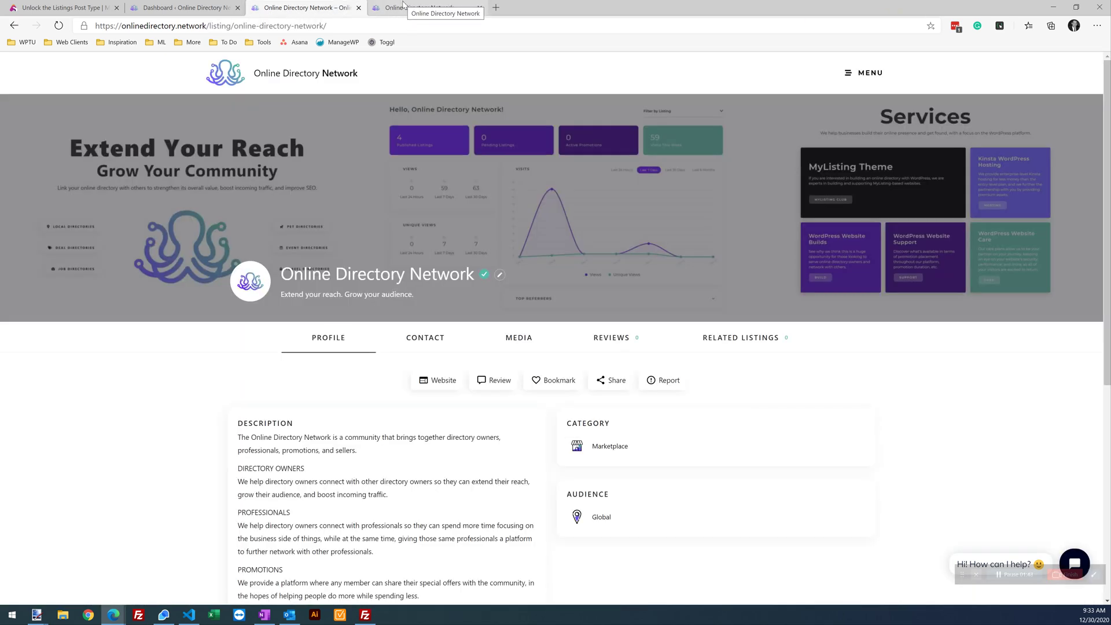
click(405, 7)
scroll(473, 415, up, 15)
scroll(473, 415, up, 1)
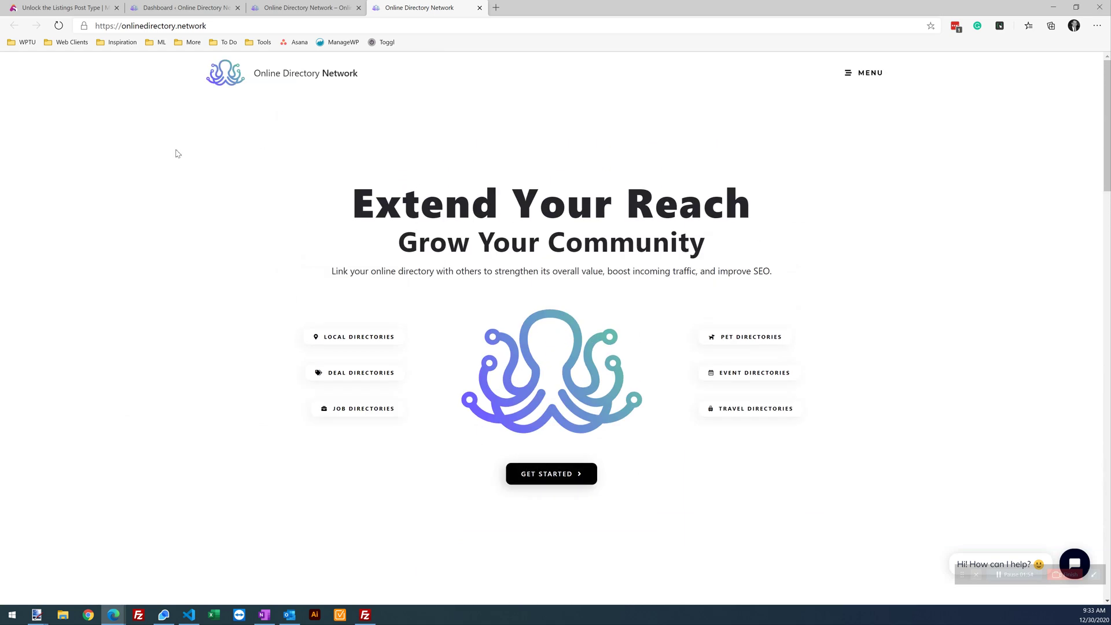
- Copy the add_filter code from lines 7–10 of the snippet article
click(70, 7)
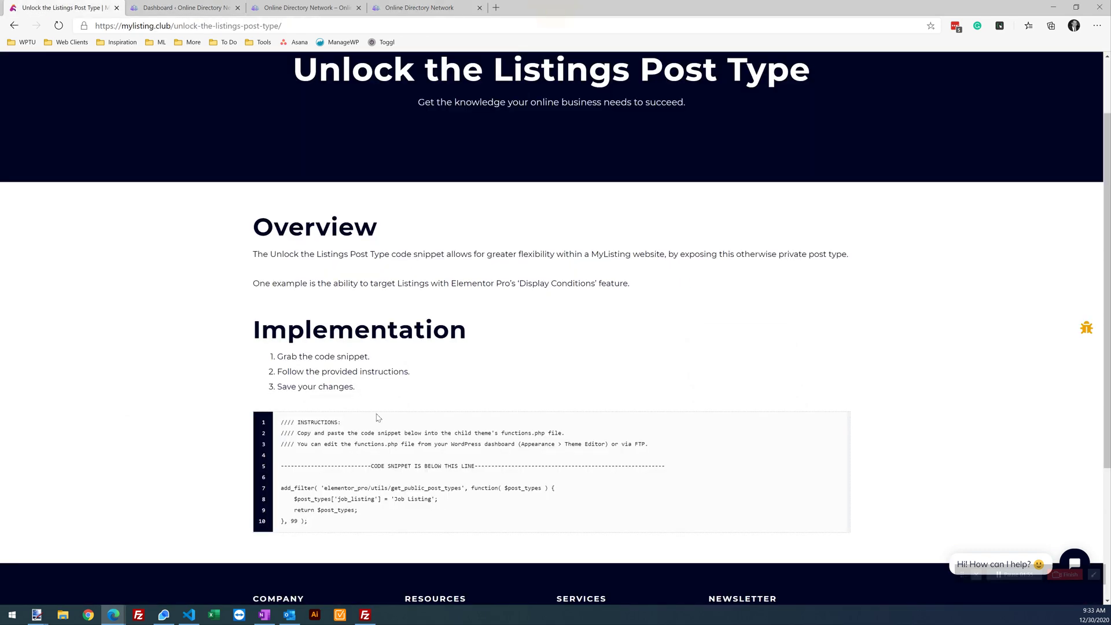
drag(344, 524, 300, 491)
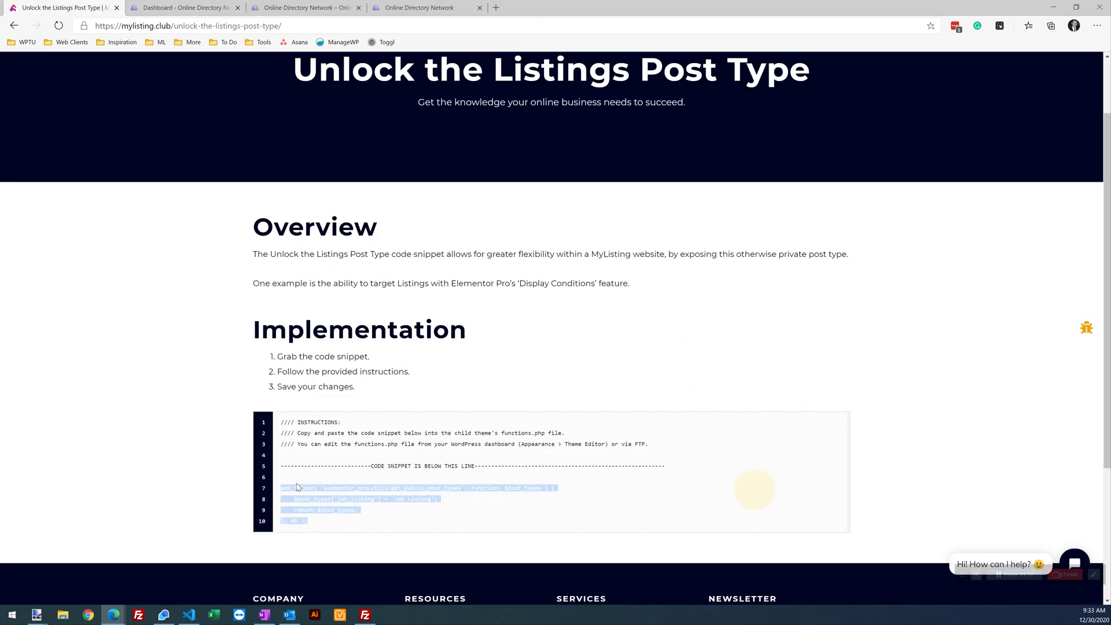
right_click(300, 491)
click(324, 296)
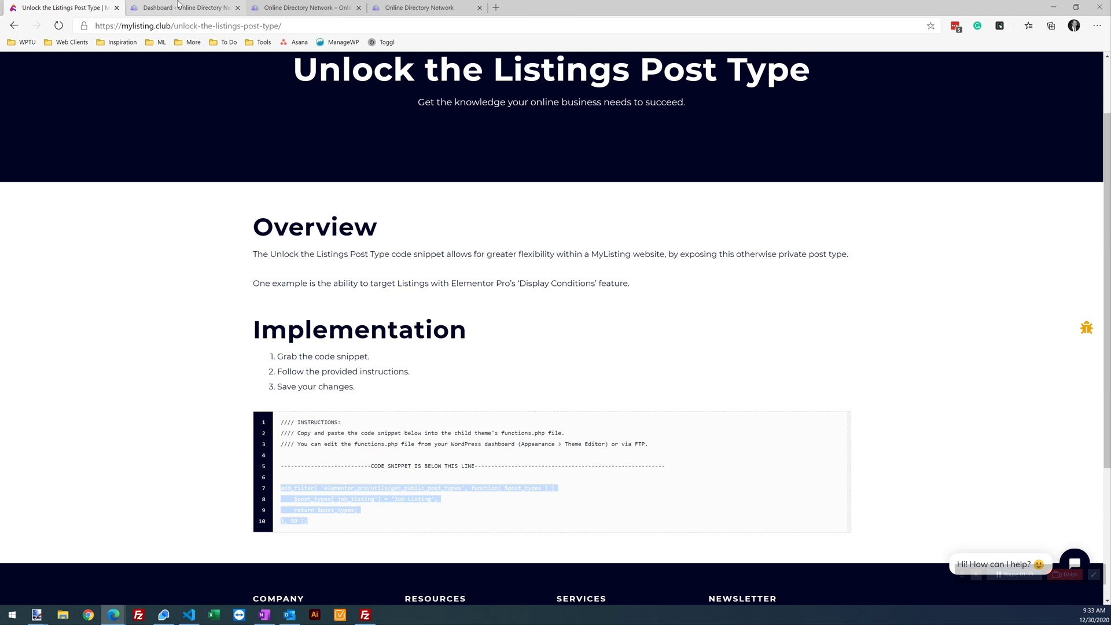
- Open the My Listing Child theme's functions.php in the Theme File Editor
click(177, 5)
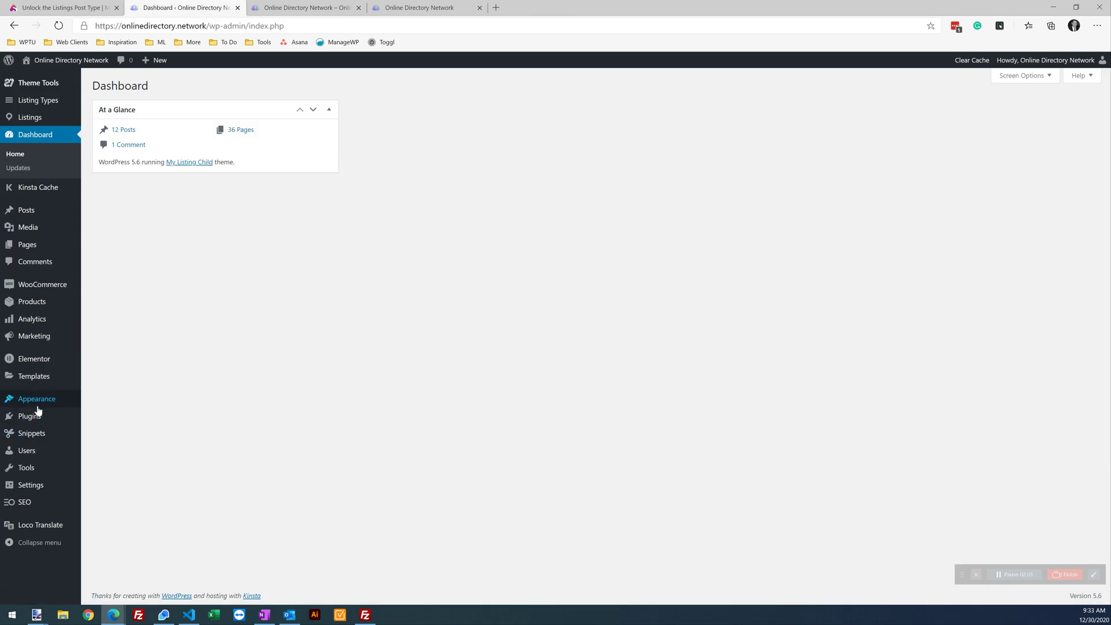
mouse_move(47, 405)
click(119, 487)
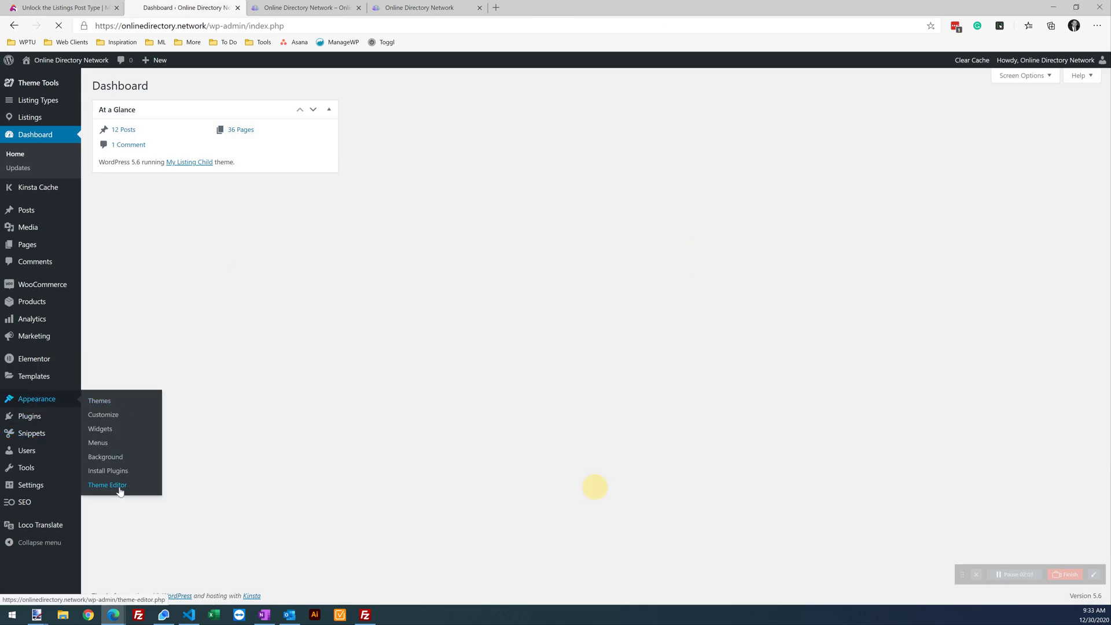
click(1036, 259)
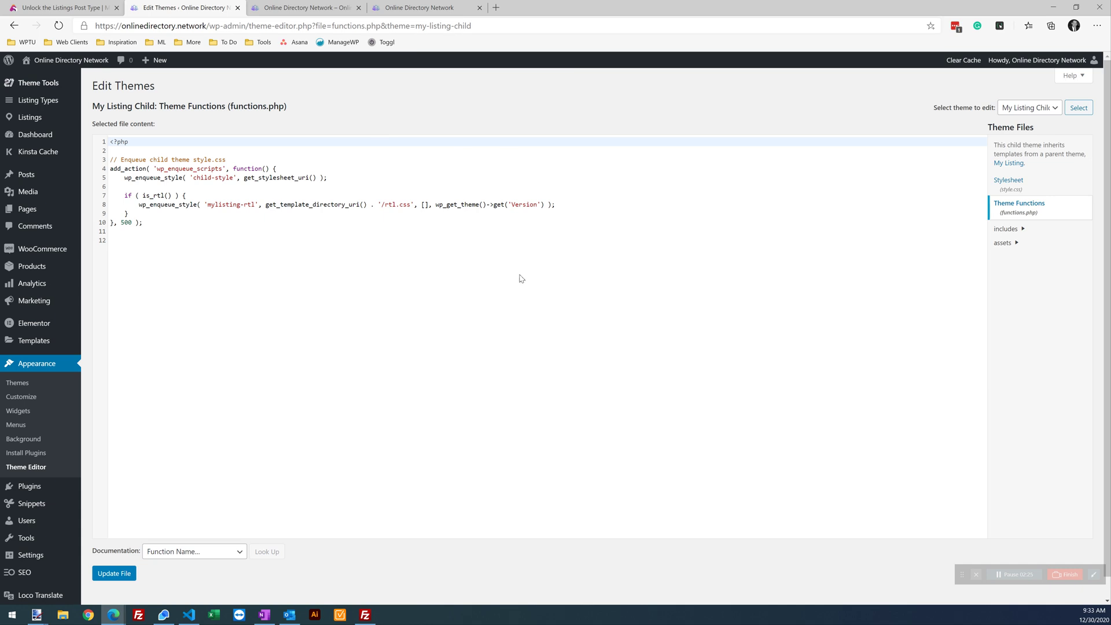
- Clone the 'Bypass WooCommerc Logout Confirmation' snippet from the Snippets list
click(31, 504)
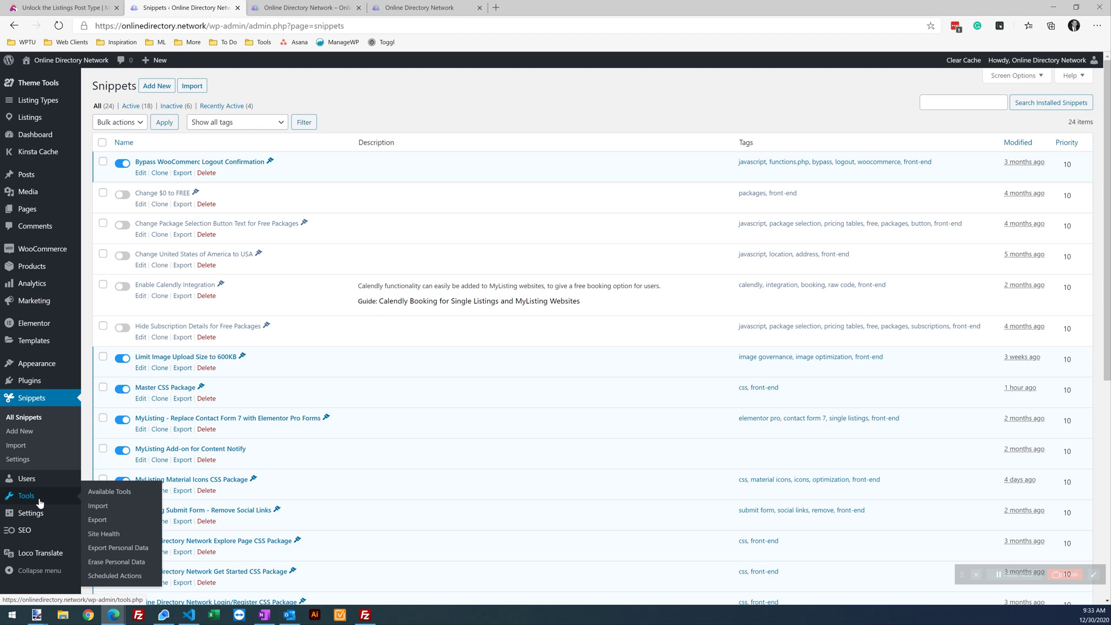
scroll(437, 253, down, 5)
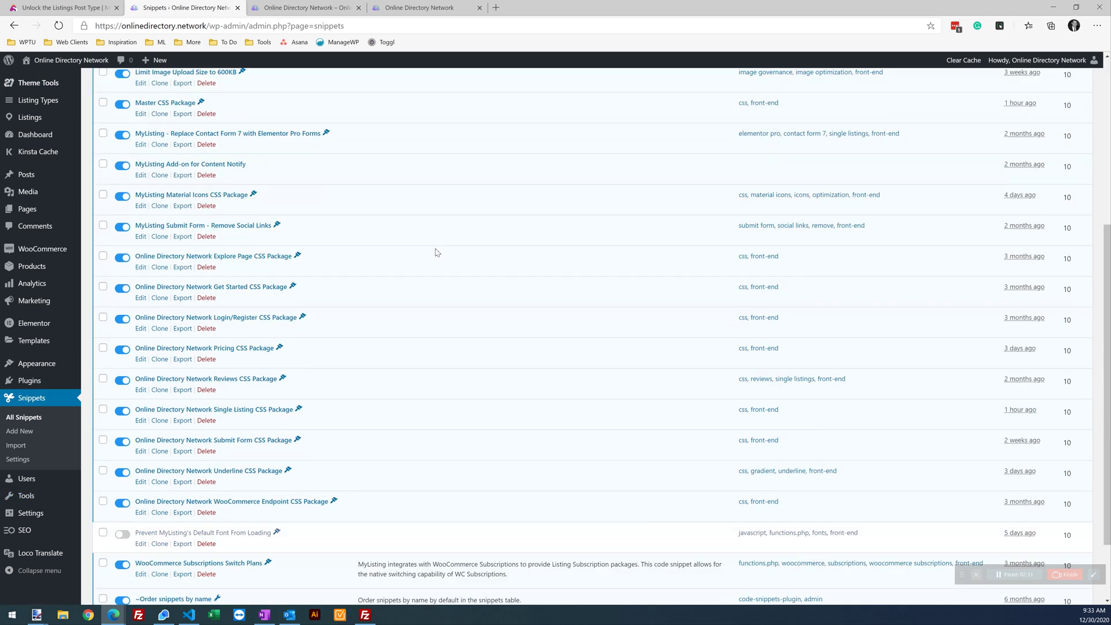
scroll(437, 253, up, 5)
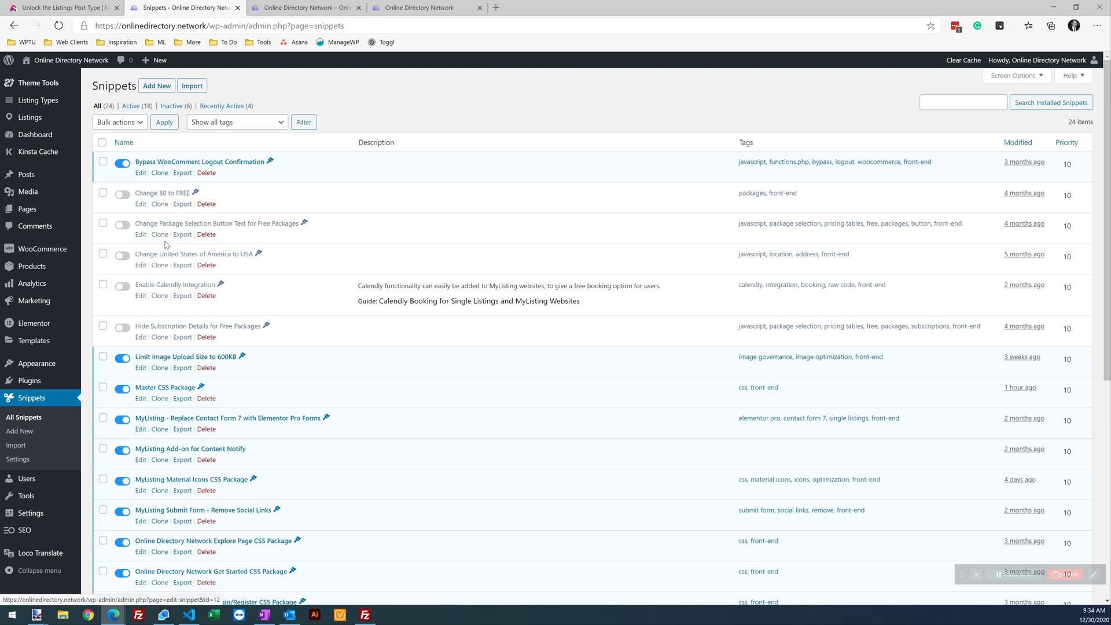
click(159, 173)
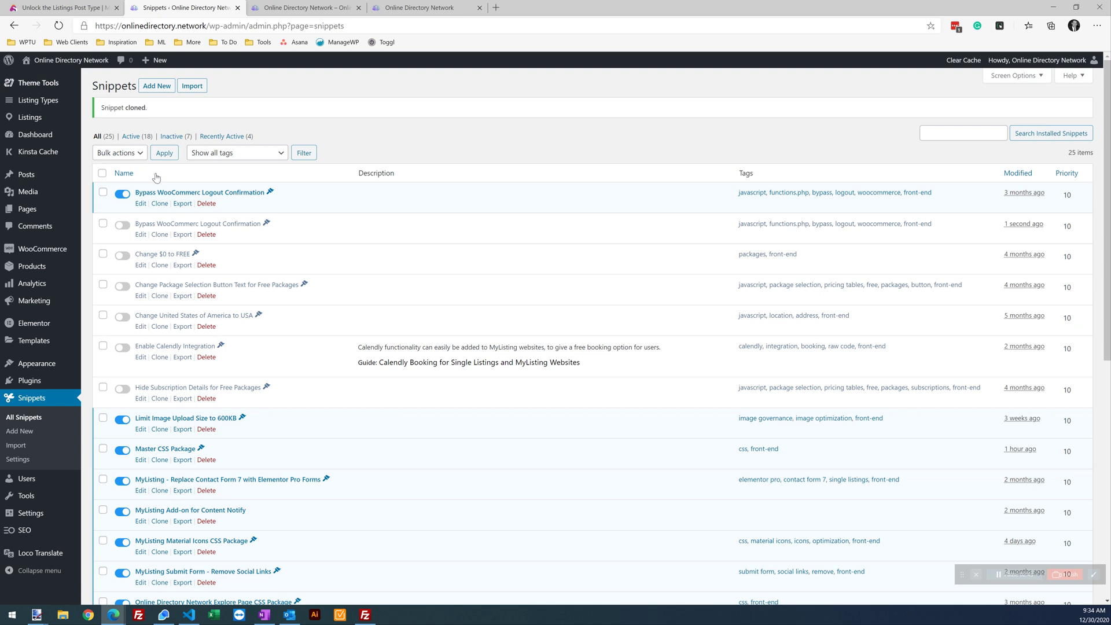
- Edit the inactive clone and retitle it 'Unlock the Listing Post Type'
click(140, 234)
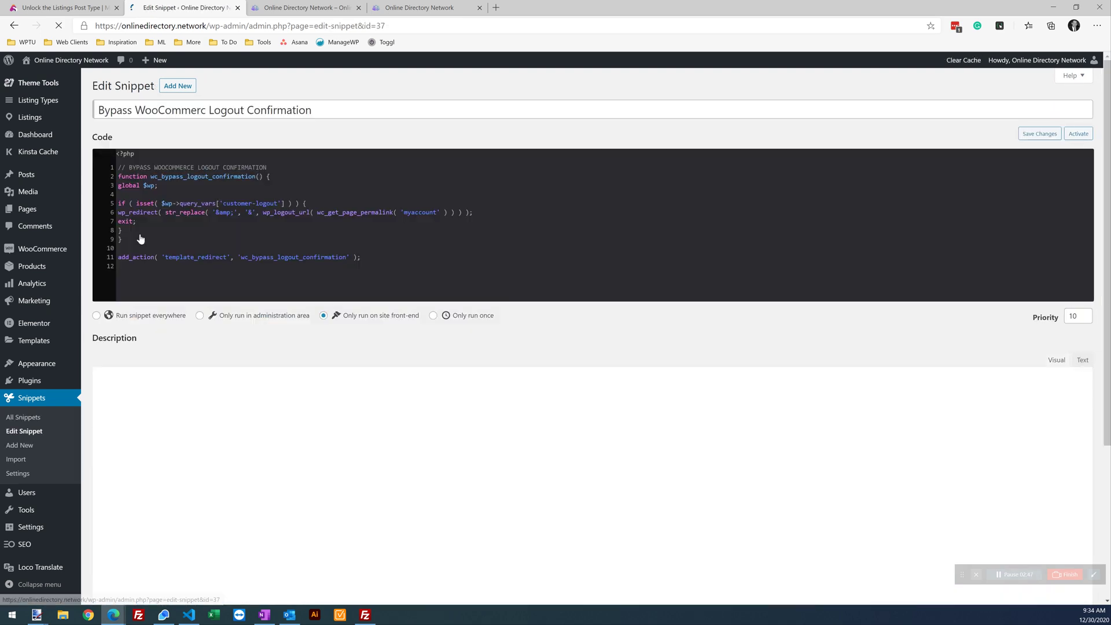
triple_click(256, 113)
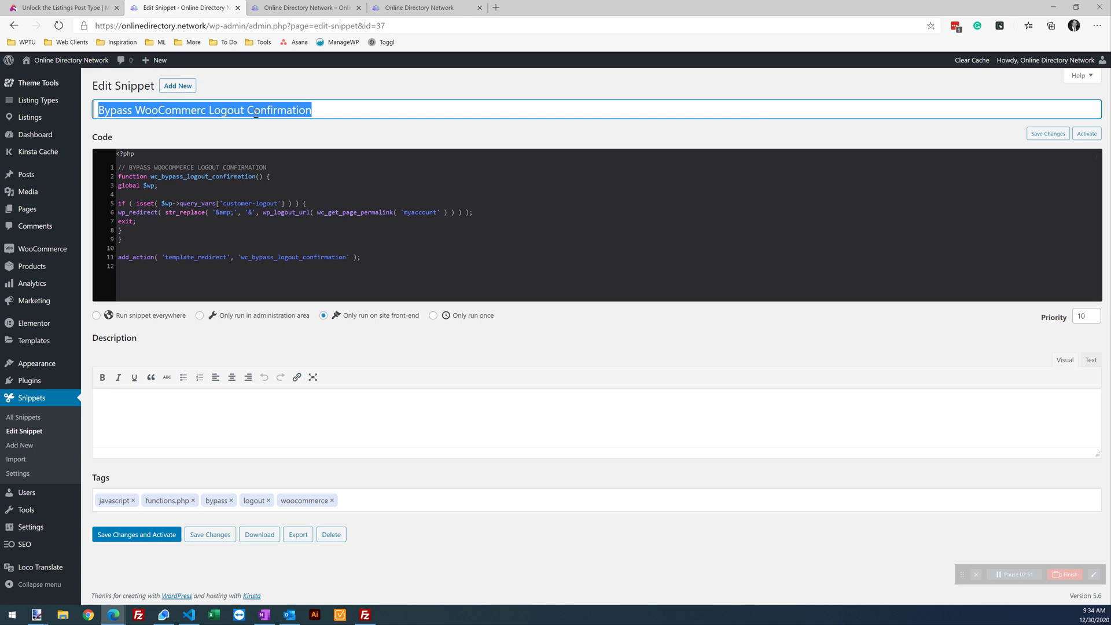
text(Unlock )
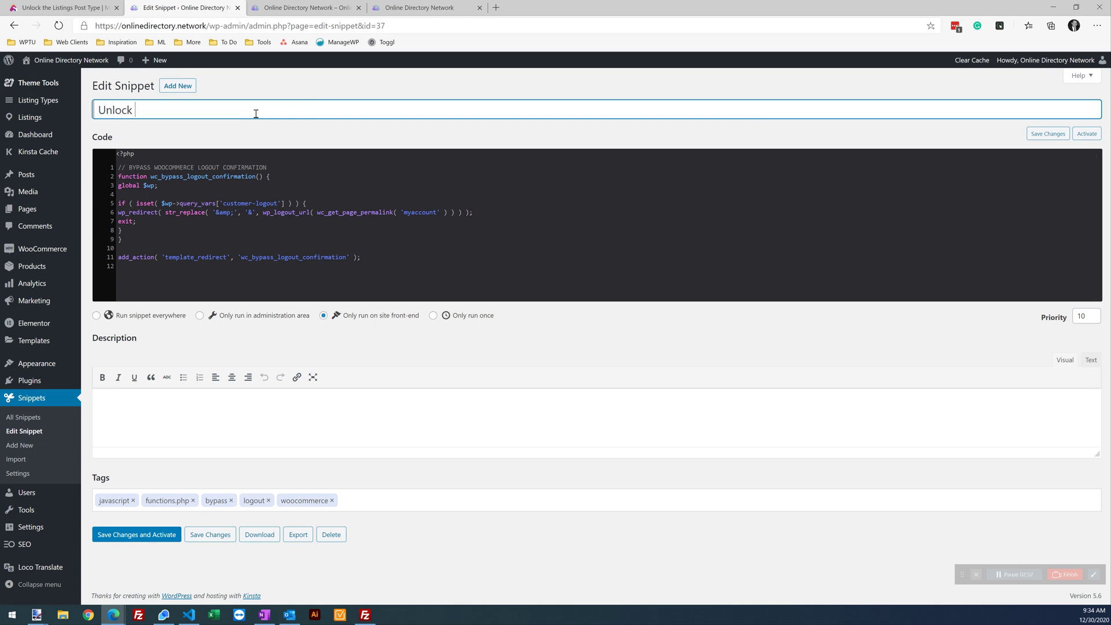
text(the Listings Po)
key(BackSpace)
key(BackSpace)
key(BackSpace)
key(BackSpace)
text(Post Type)
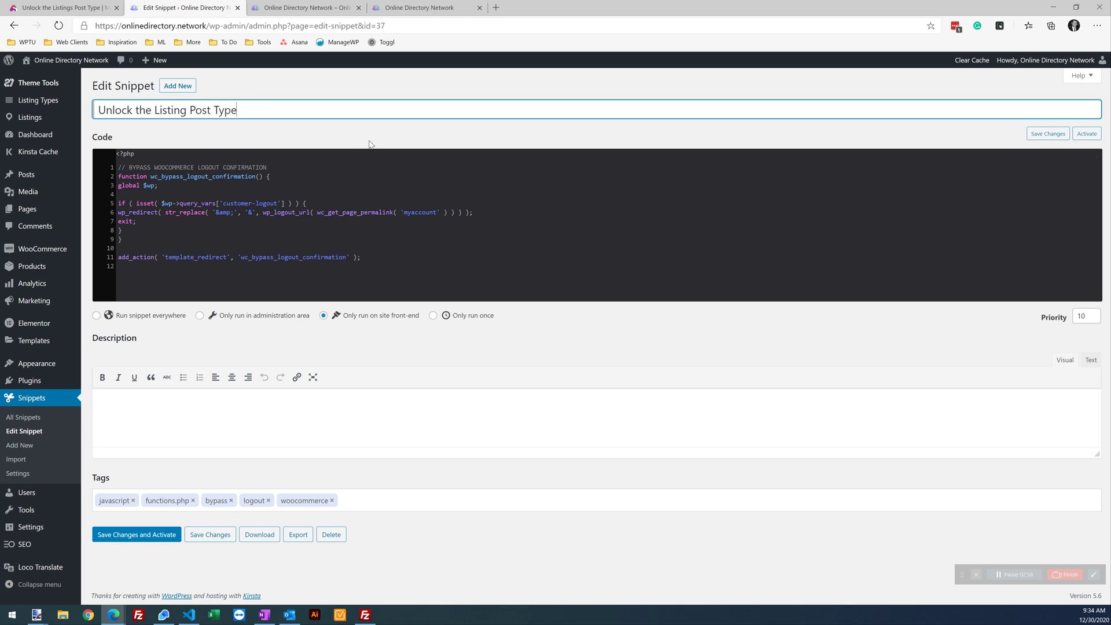
drag(708, 106, 97, 110)
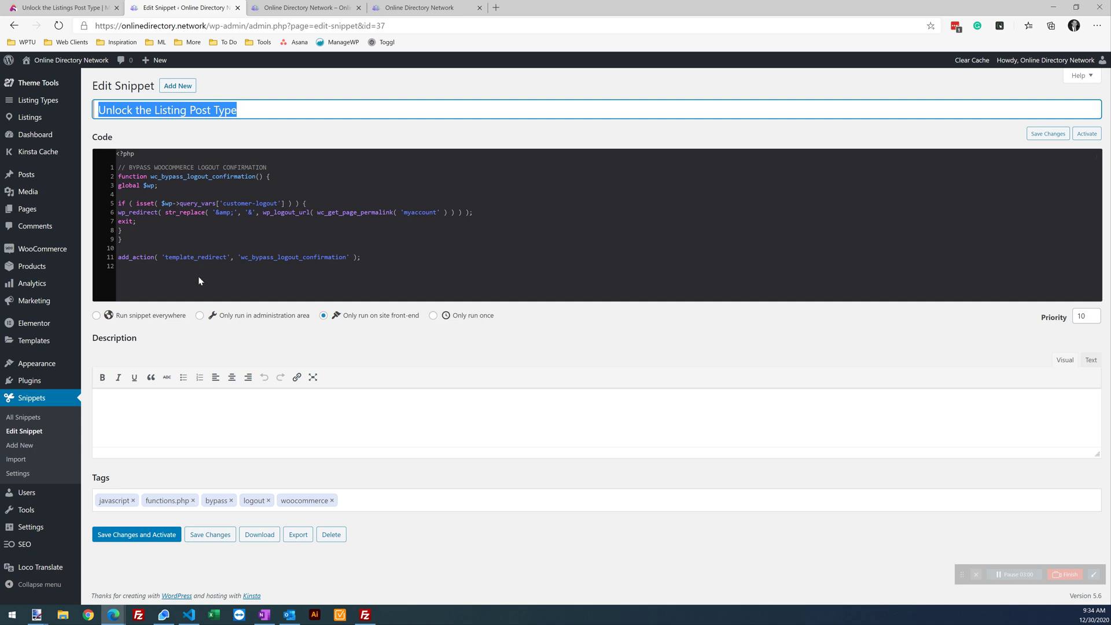
drag(359, 260, 104, 183)
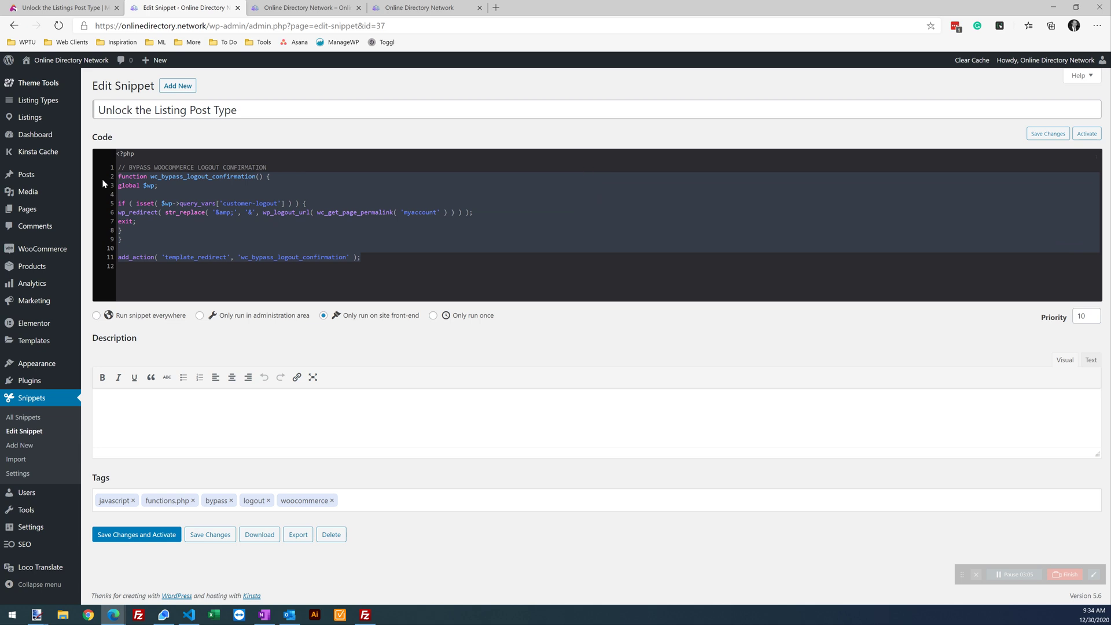
- Paste the job_listing add_filter code and retype the line 1 comment as 'UNLOCK THE LISTING POST TYPE'
key(ctrl+v)
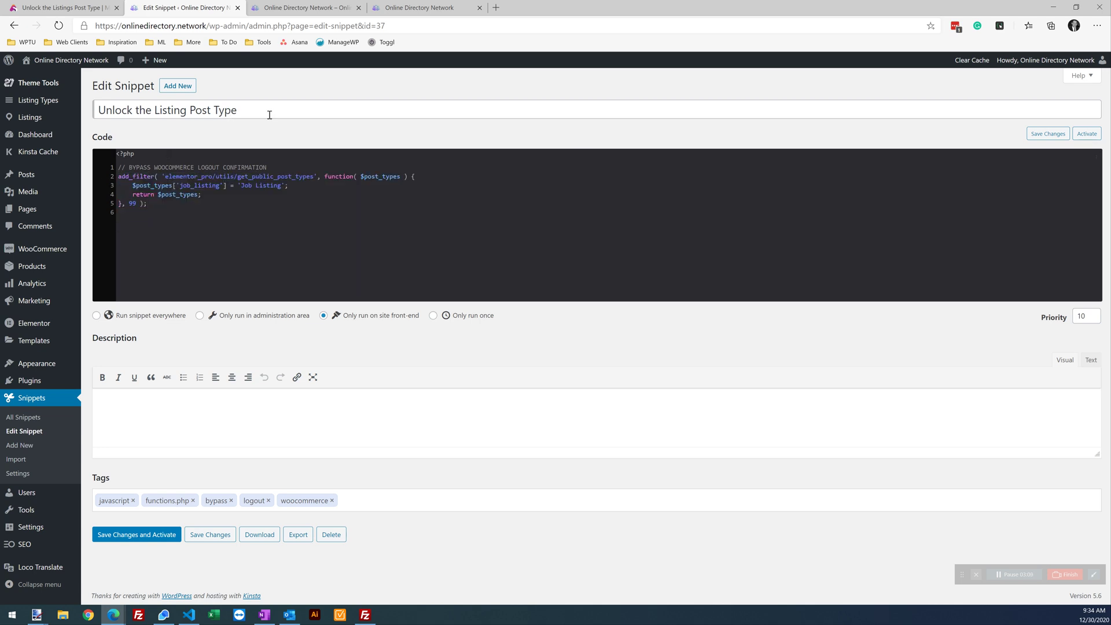
drag(132, 167, 607, 166)
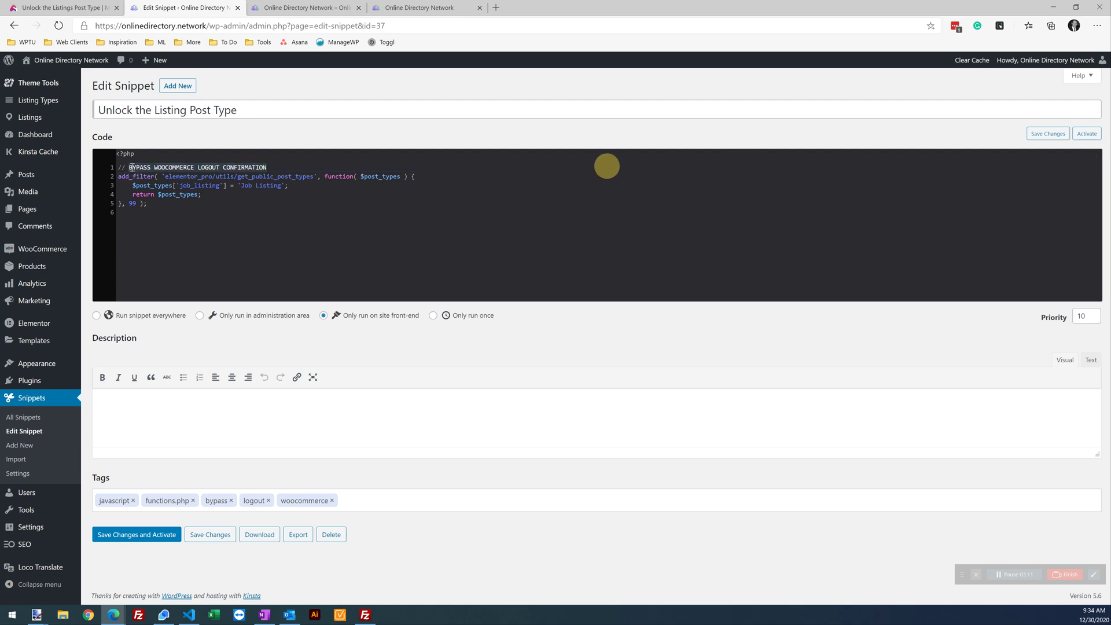
text(UNLOCK THE LISTING POST TYPE)
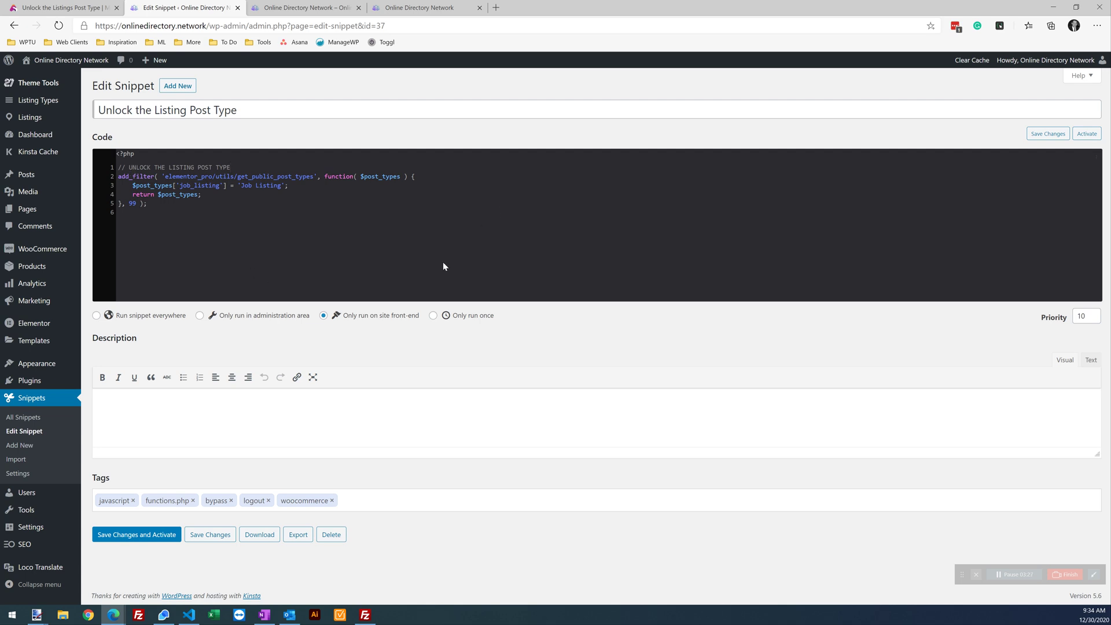
- Remove the javascript, bypass, logout and woocommerce tags and add a 'post type' tag
click(133, 502)
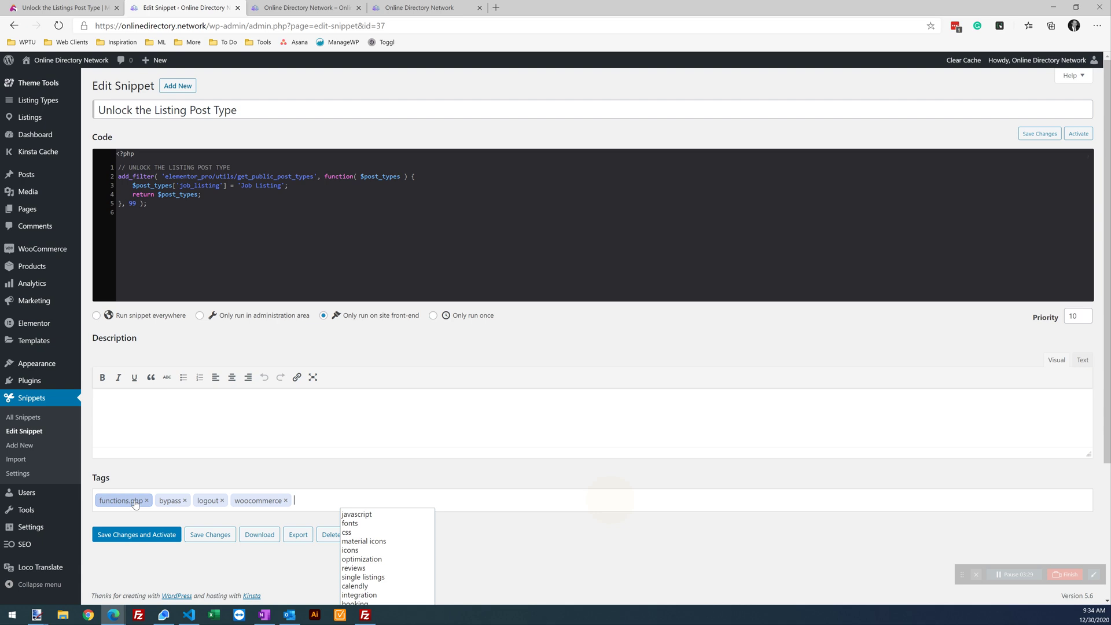
click(186, 502)
click(196, 502)
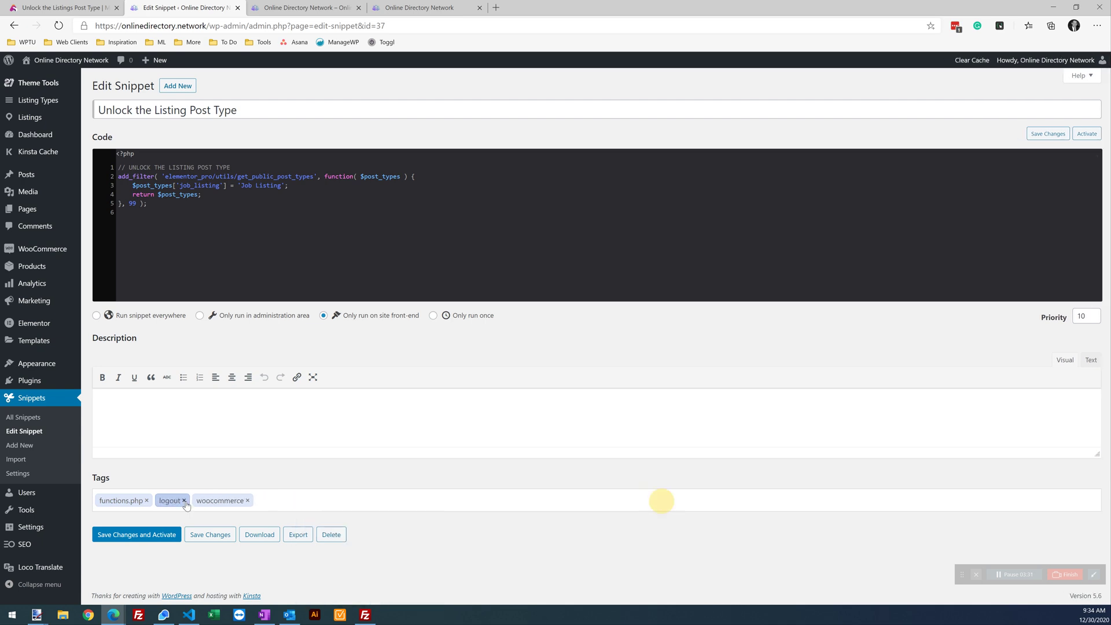
click(215, 502)
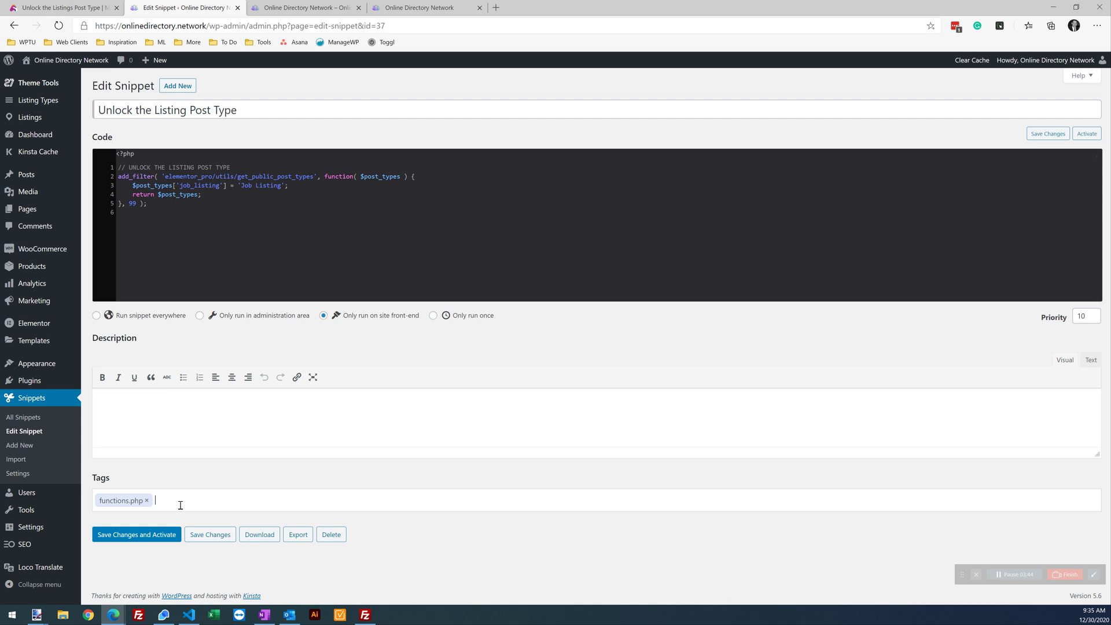
key(Return)
- Save and activate the snippet, then return to All Snippets
click(152, 534)
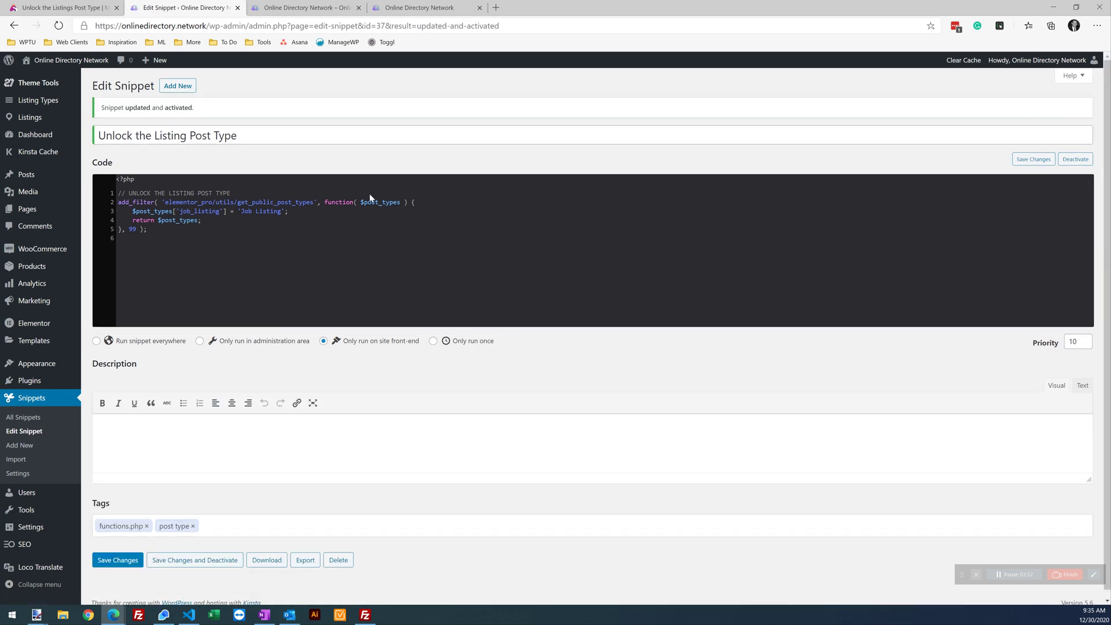
click(24, 416)
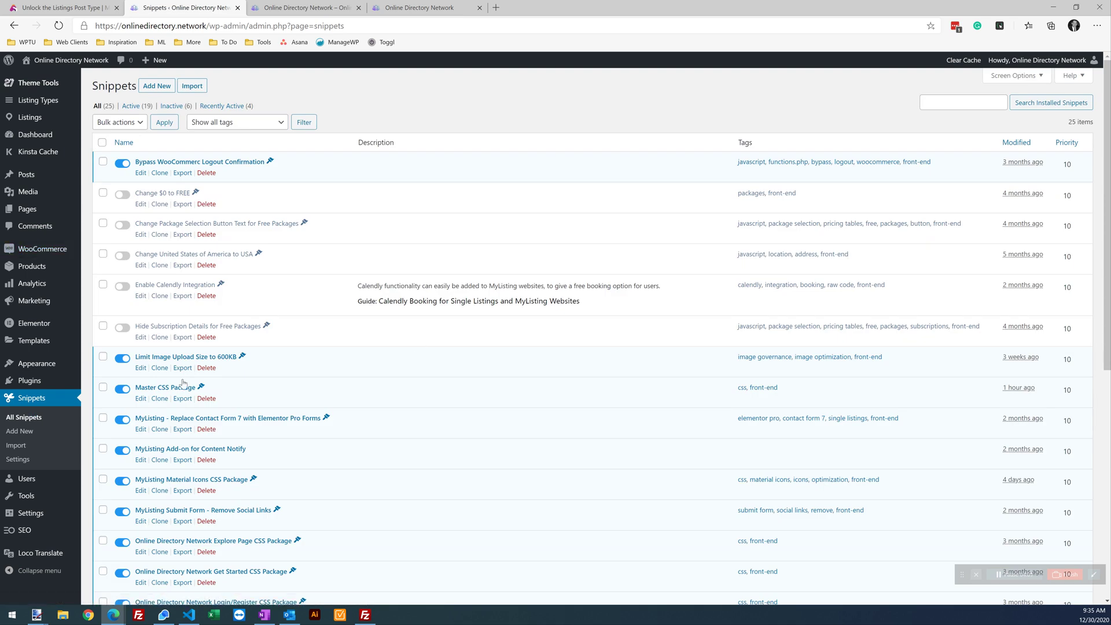
scroll(226, 466, down, 2)
scroll(225, 466, down, 6)
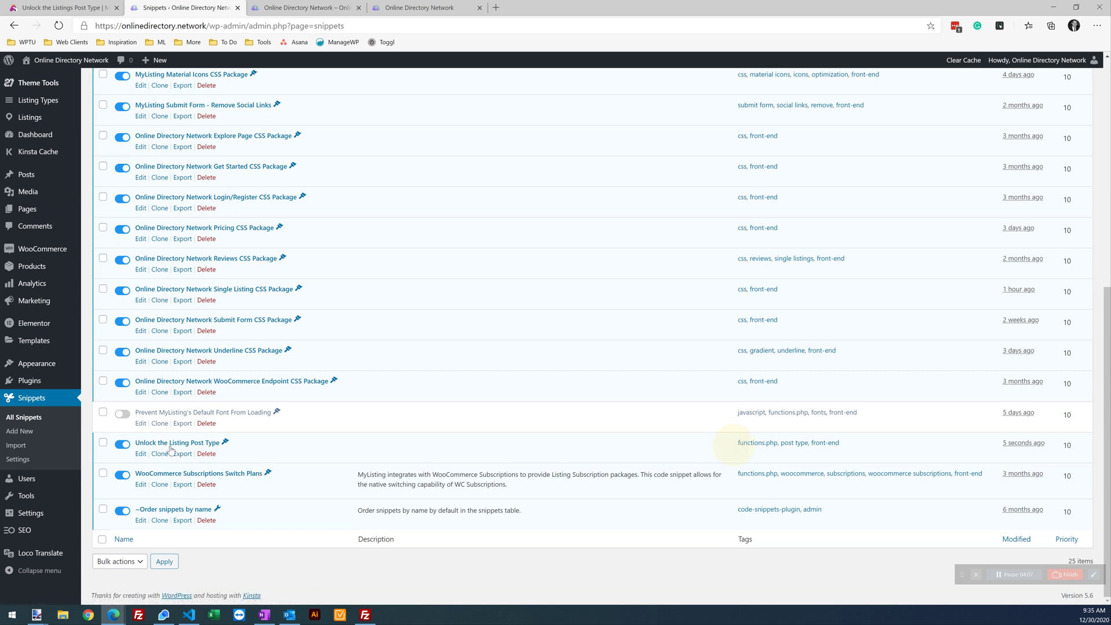
- Toggle the Unlock the Listing Post Type snippet off and back on
click(123, 445)
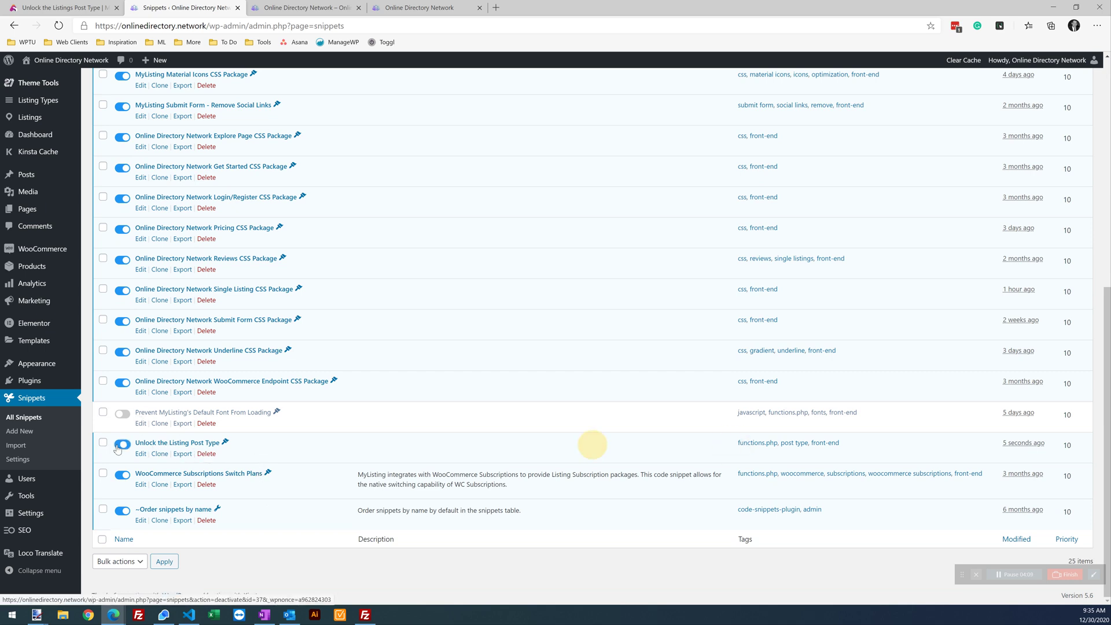
click(124, 445)
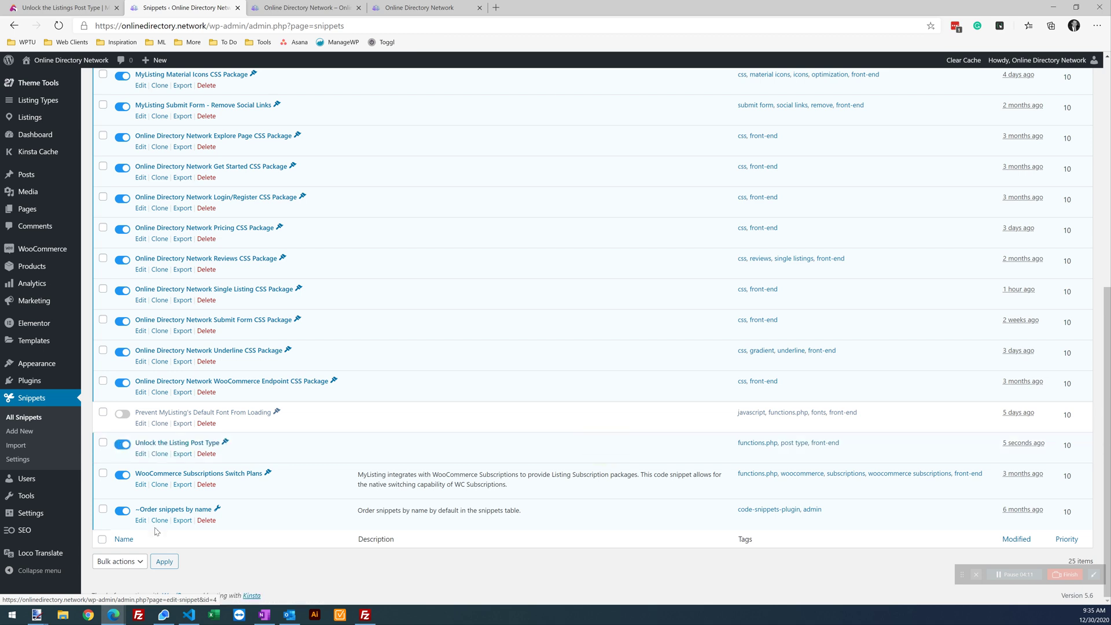
scroll(533, 422, up, 7)
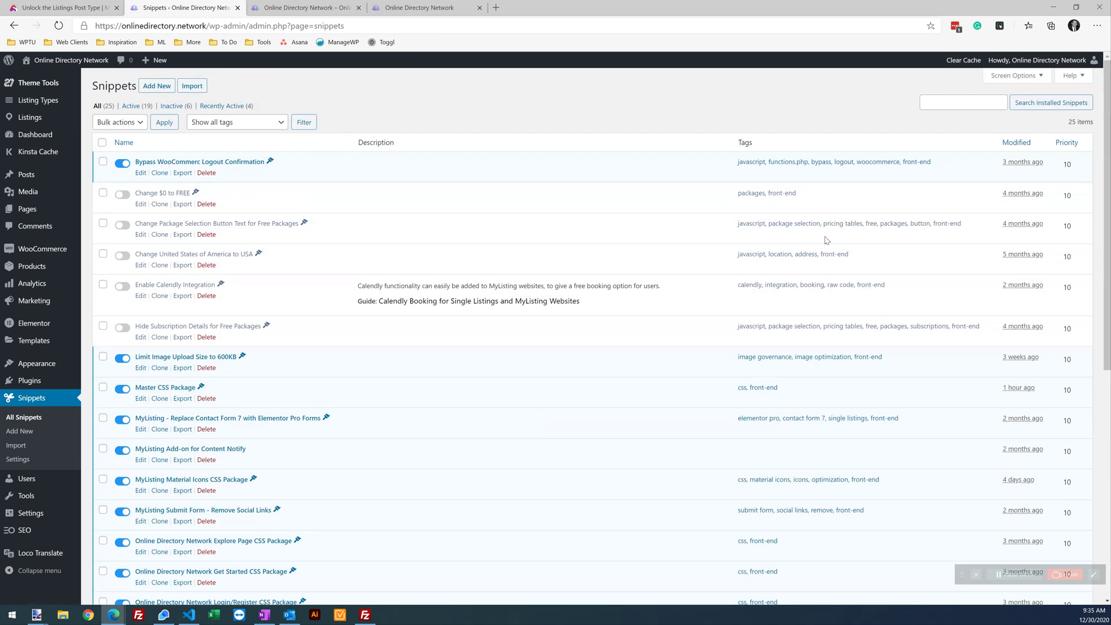
click(936, 102)
- Search the snippets for 'post type', then clear the search
key(Return)
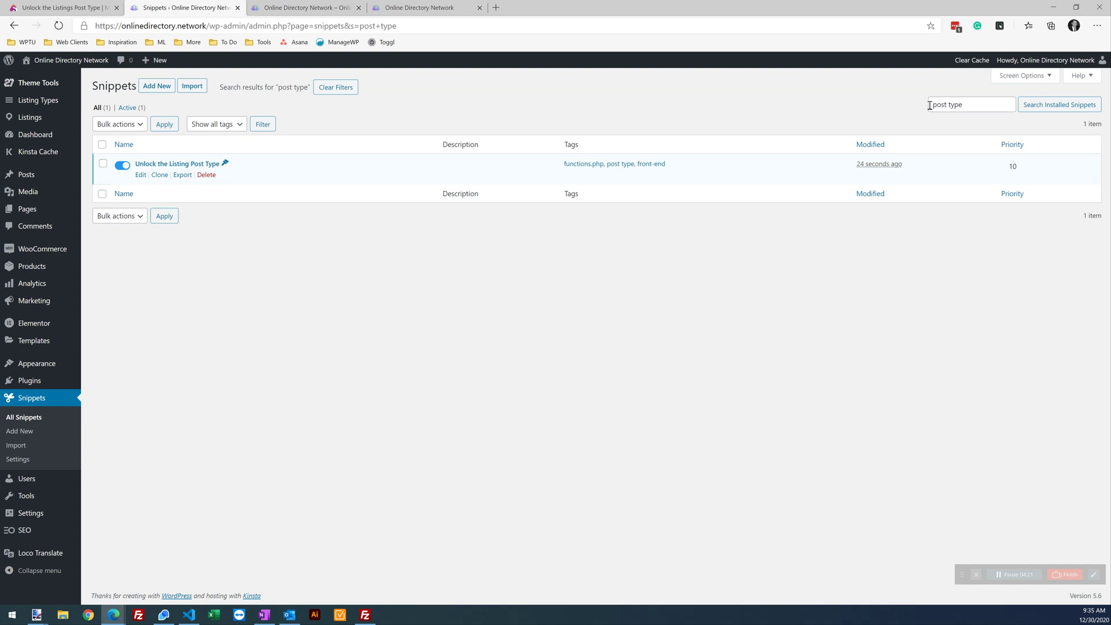
drag(961, 105, 901, 110)
key(BackSpace)
click(827, 375)
- Deactivate the Unlock the Listing Post Type snippet and briefly check the tutorial tab
click(121, 165)
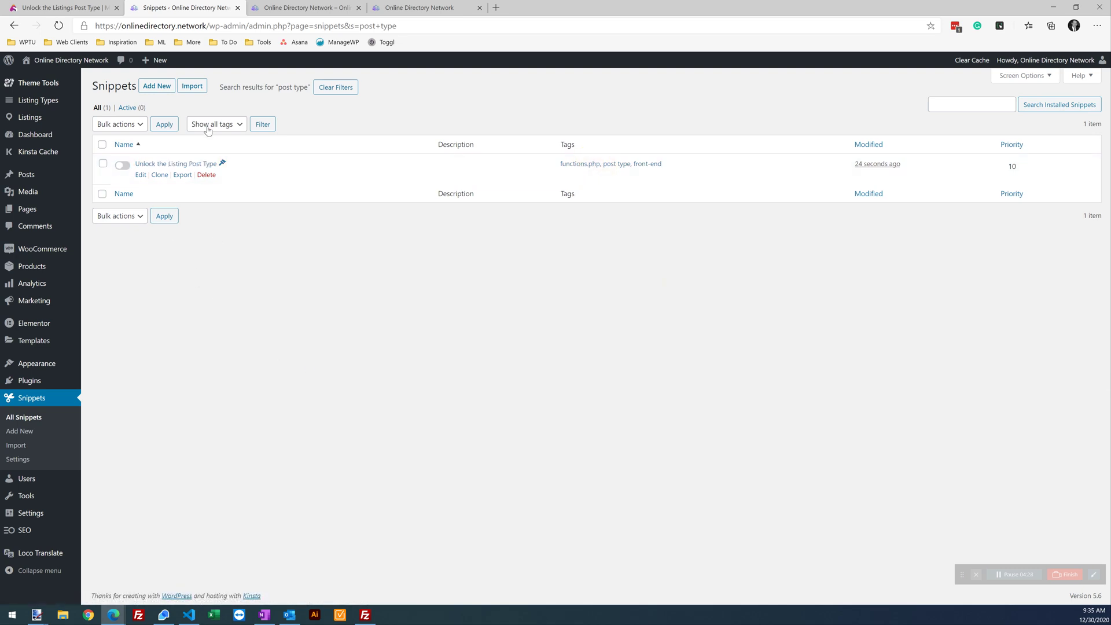
click(732, 369)
click(76, 7)
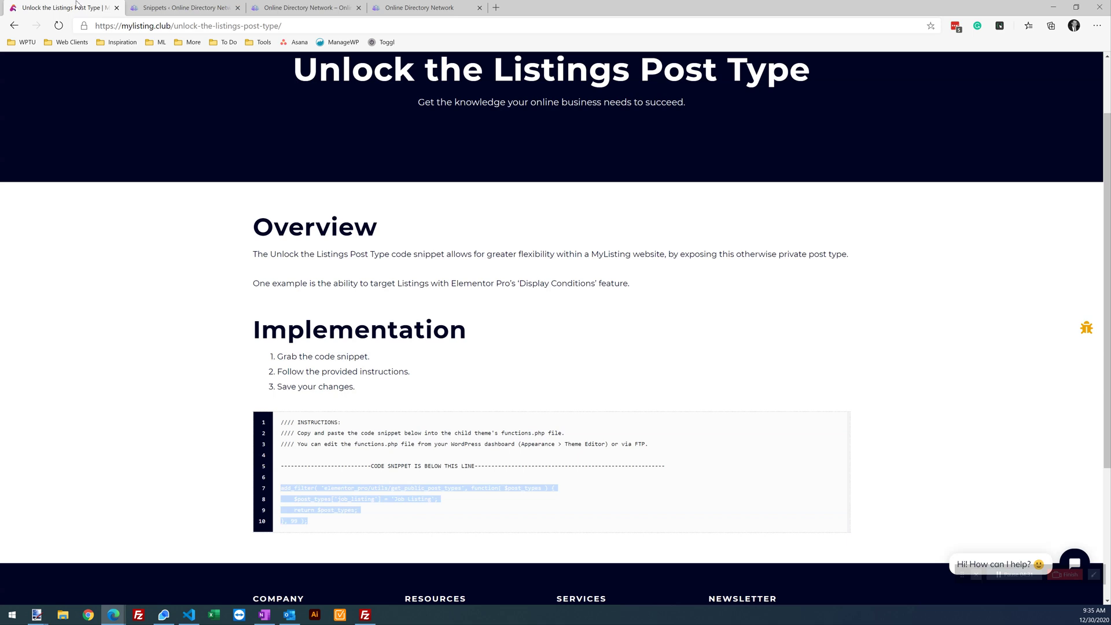
click(191, 8)
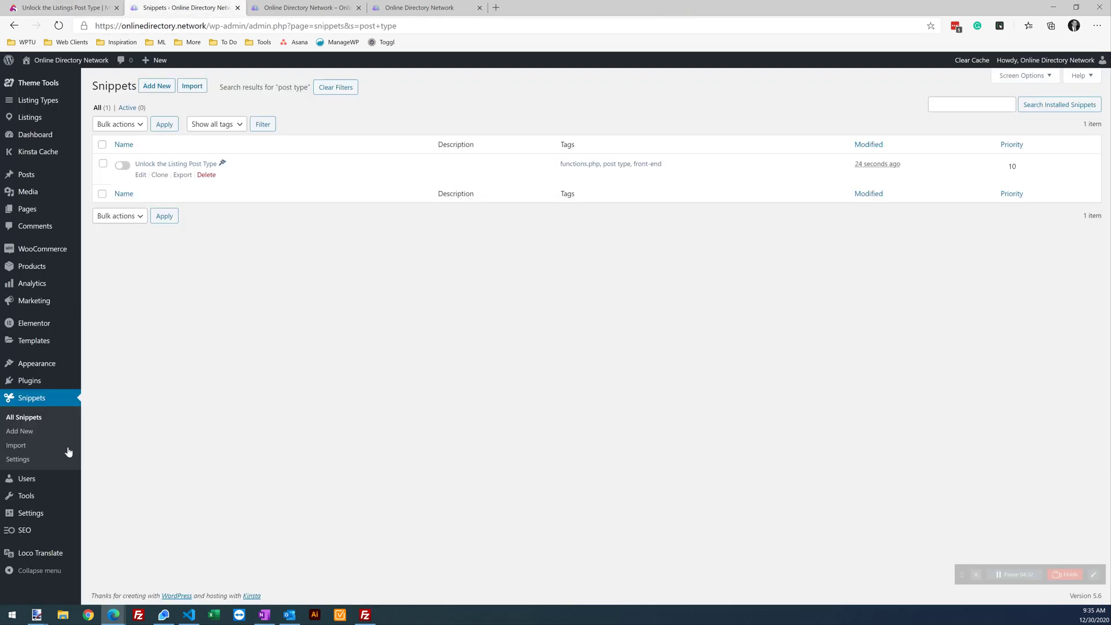
- Search Saved Templates for 'footer' and open the Online Directory Network Footer in Elementor in a new tab
right_click(39, 344)
click(110, 350)
key(ctrl+Tab)
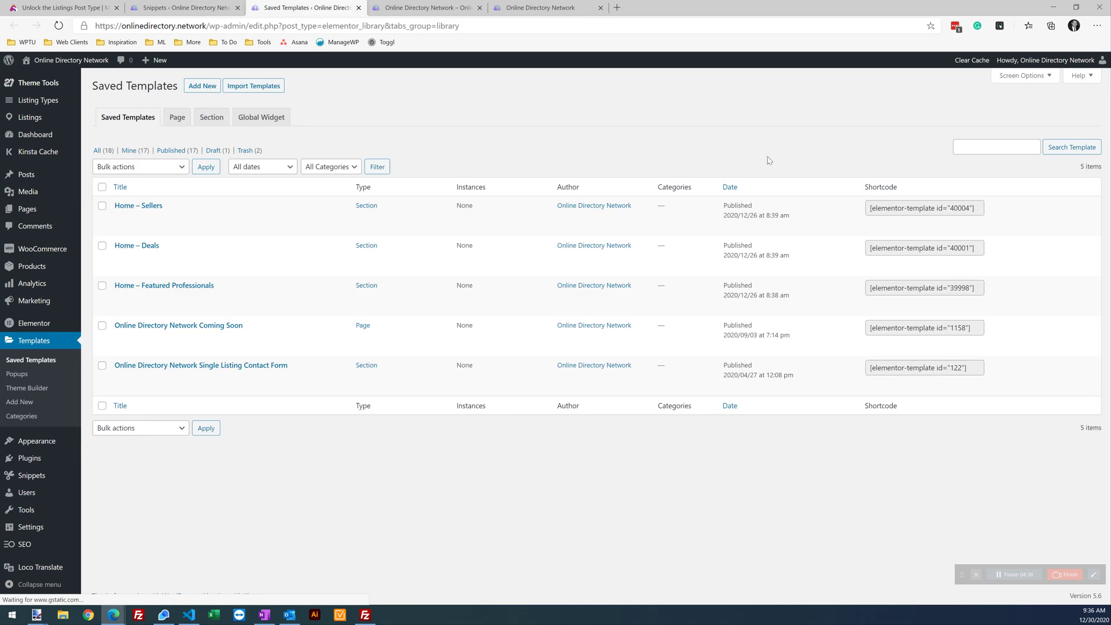
click(975, 149)
text(footer)
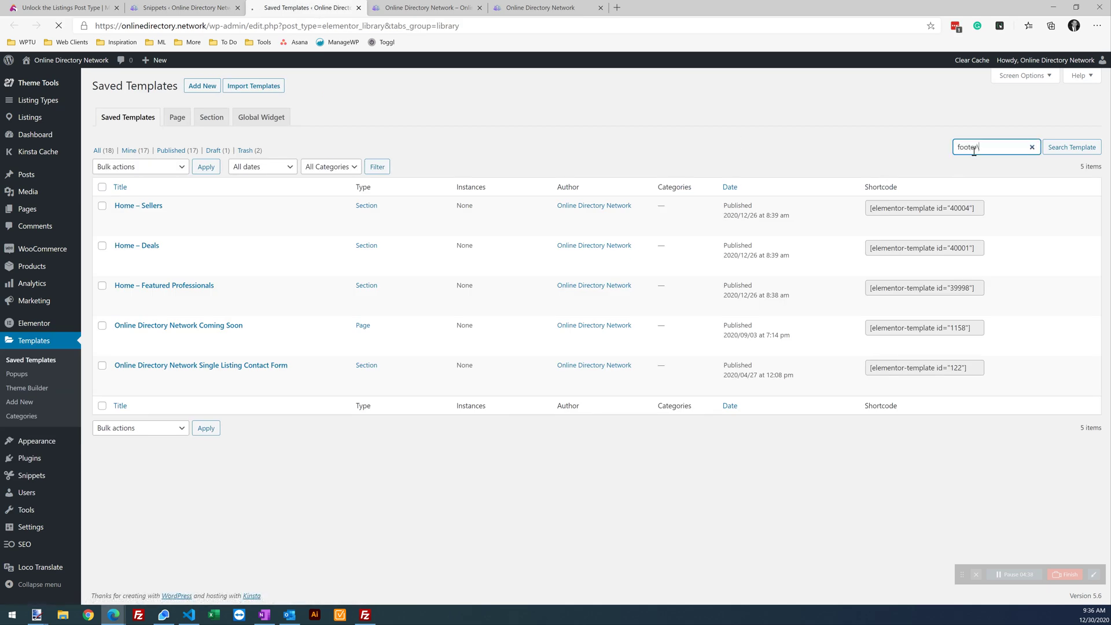
key(Return)
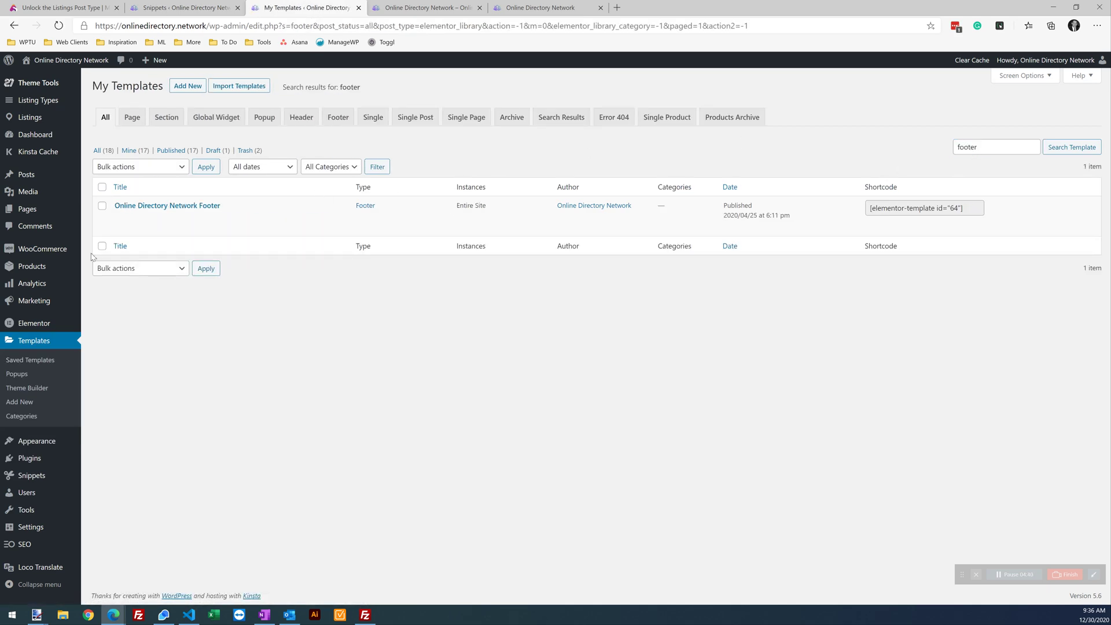
right_click(130, 228)
click(166, 238)
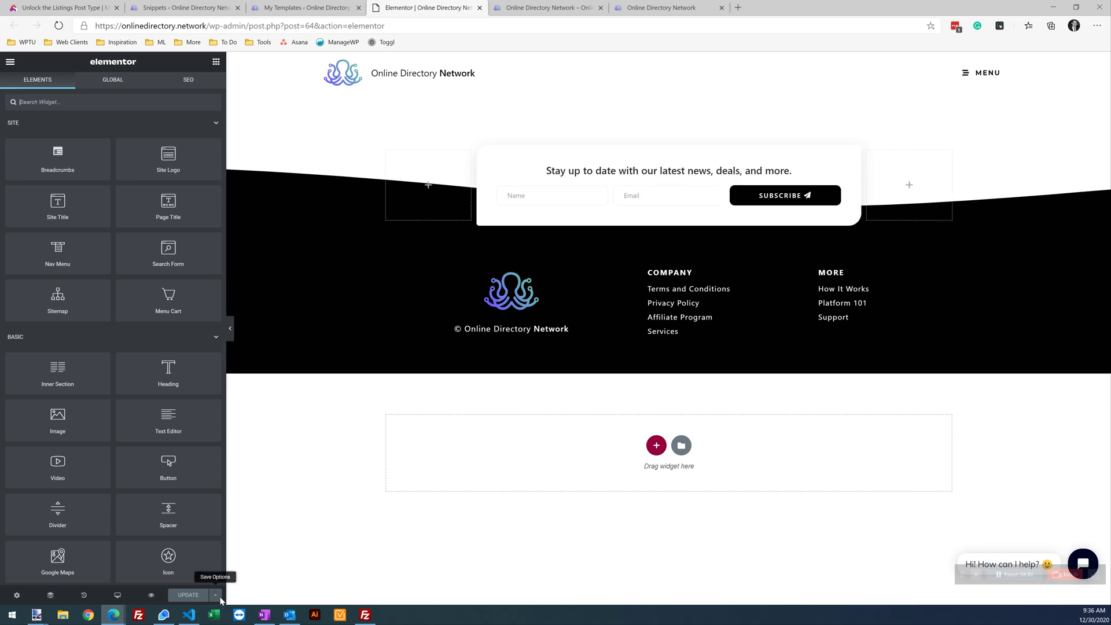
- Add a trial Exclude > Singular footer condition, review its singular content types, then delete that rule
click(216, 596)
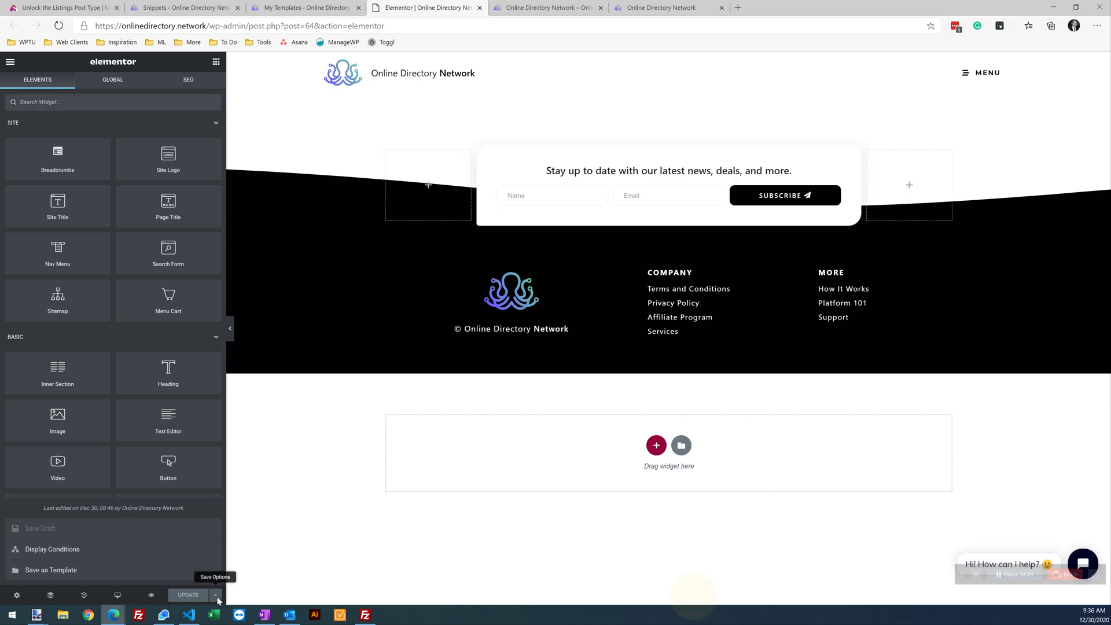
click(81, 554)
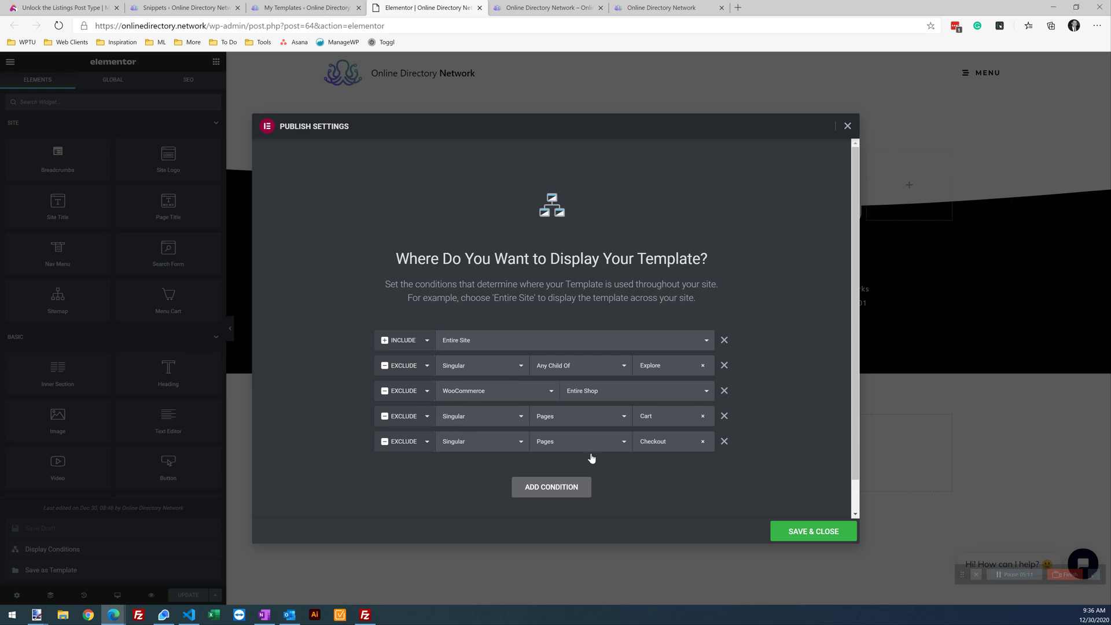
click(555, 488)
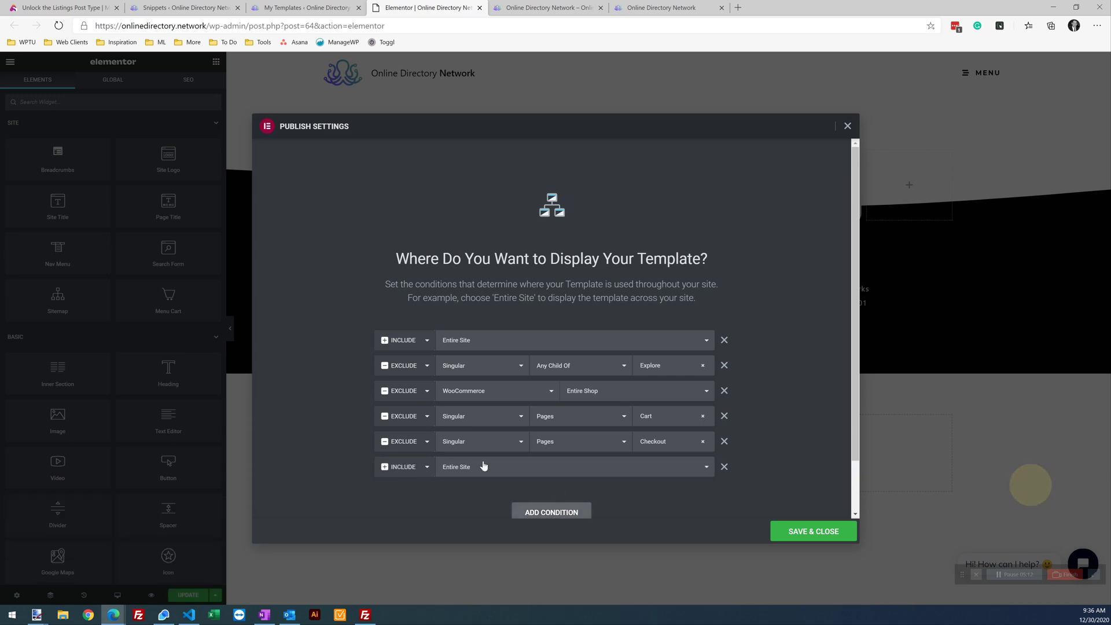
click(388, 468)
click(416, 490)
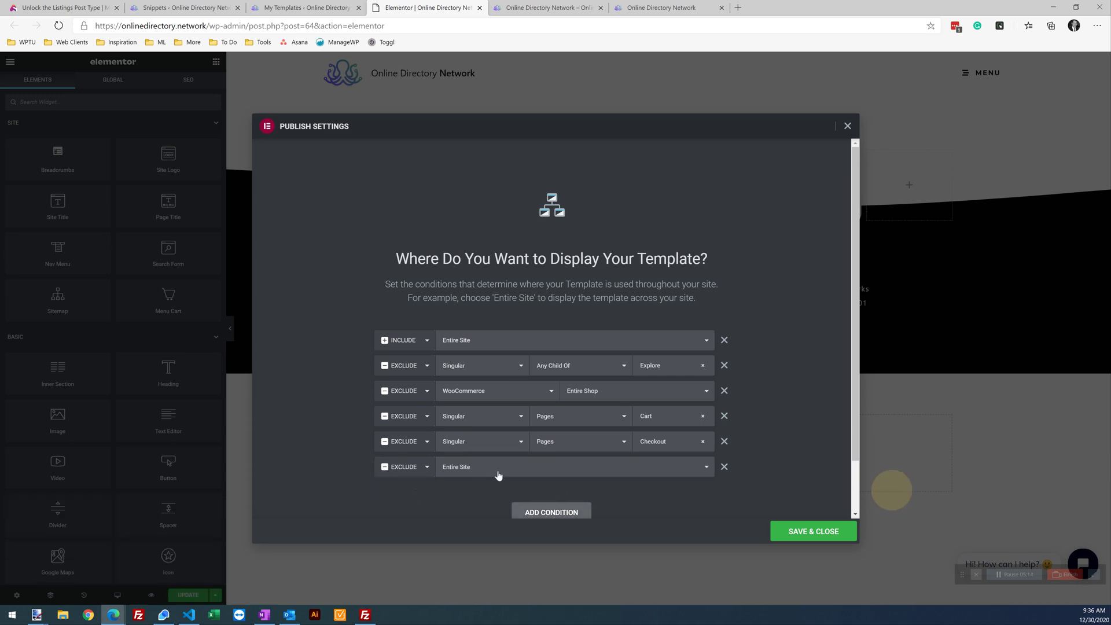
click(498, 469)
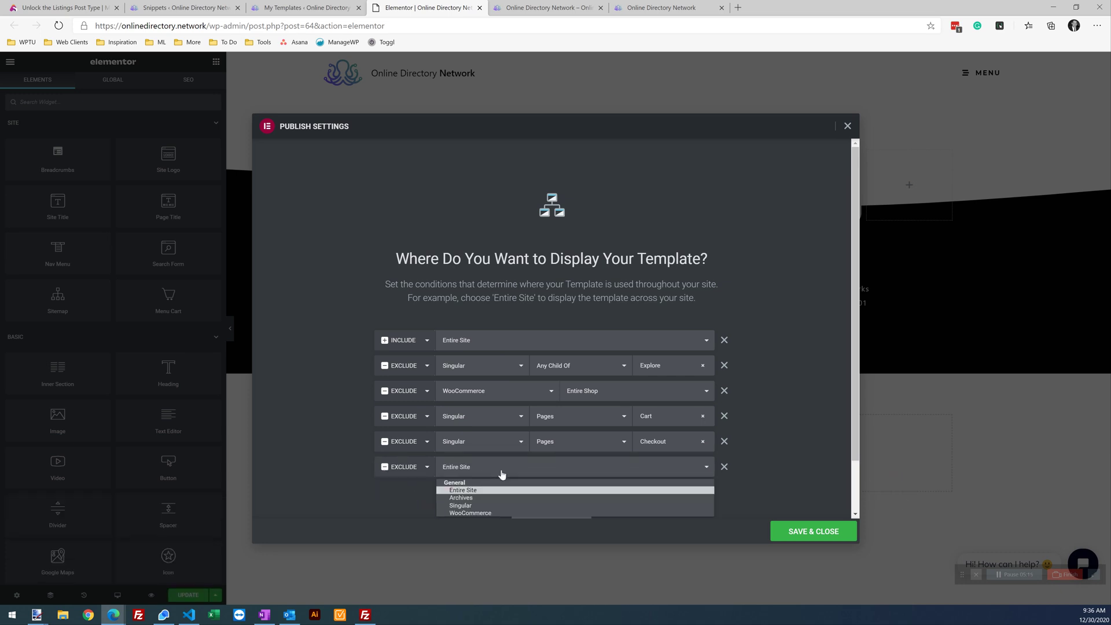
click(475, 506)
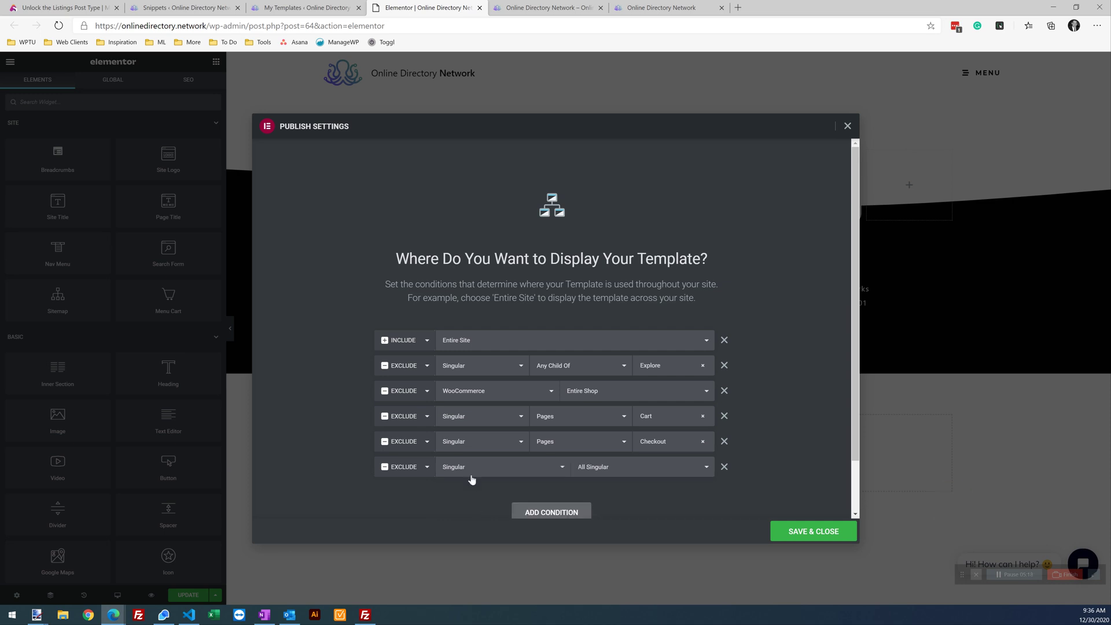
click(612, 470)
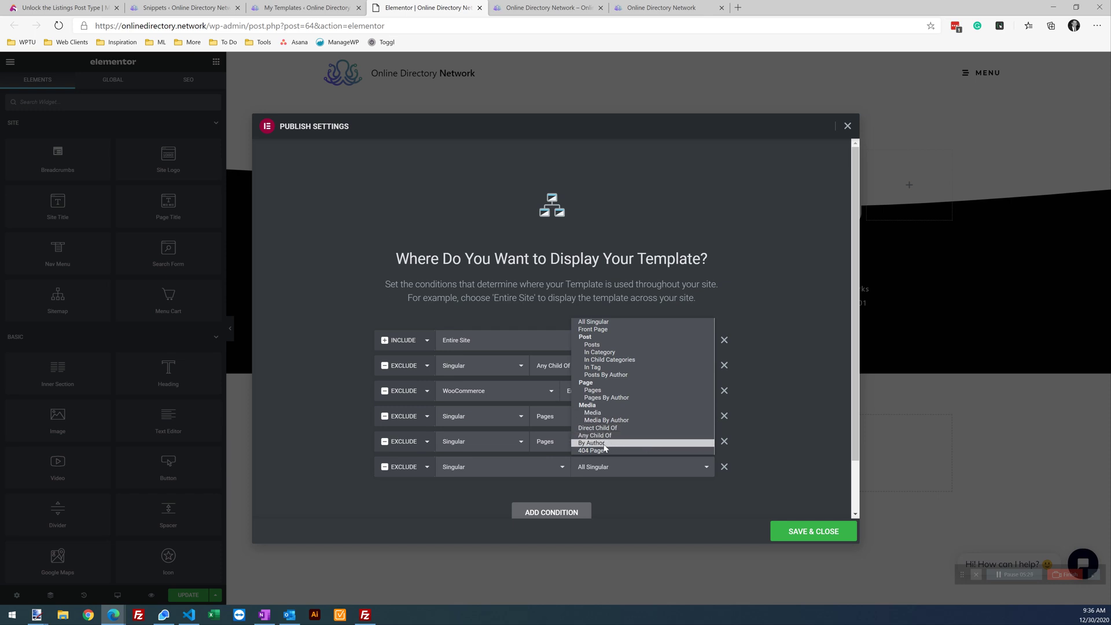
click(803, 417)
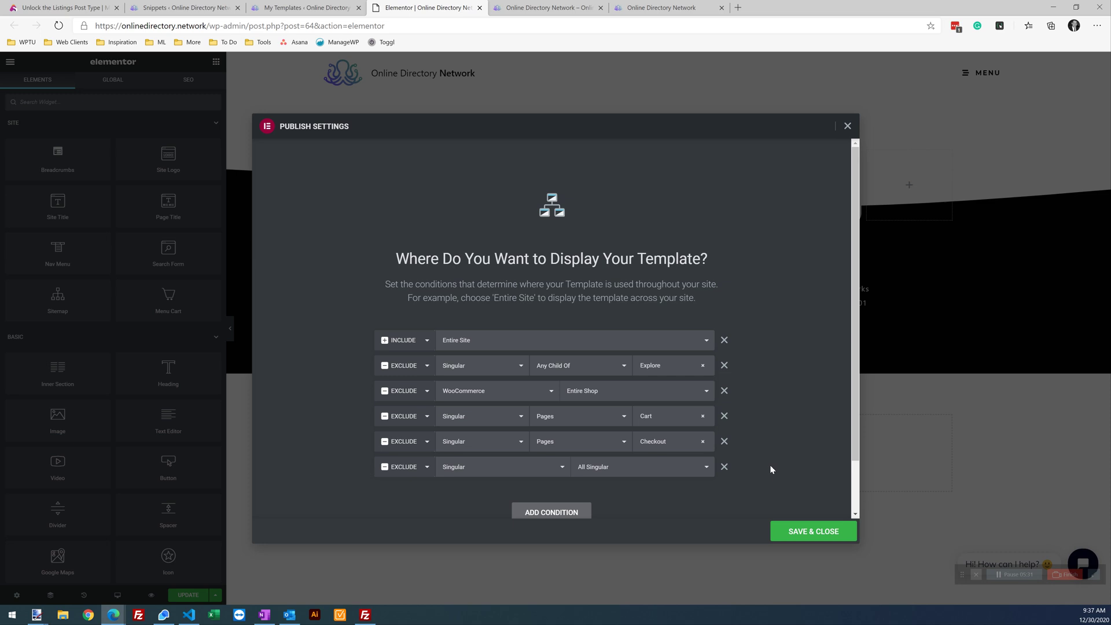
click(724, 466)
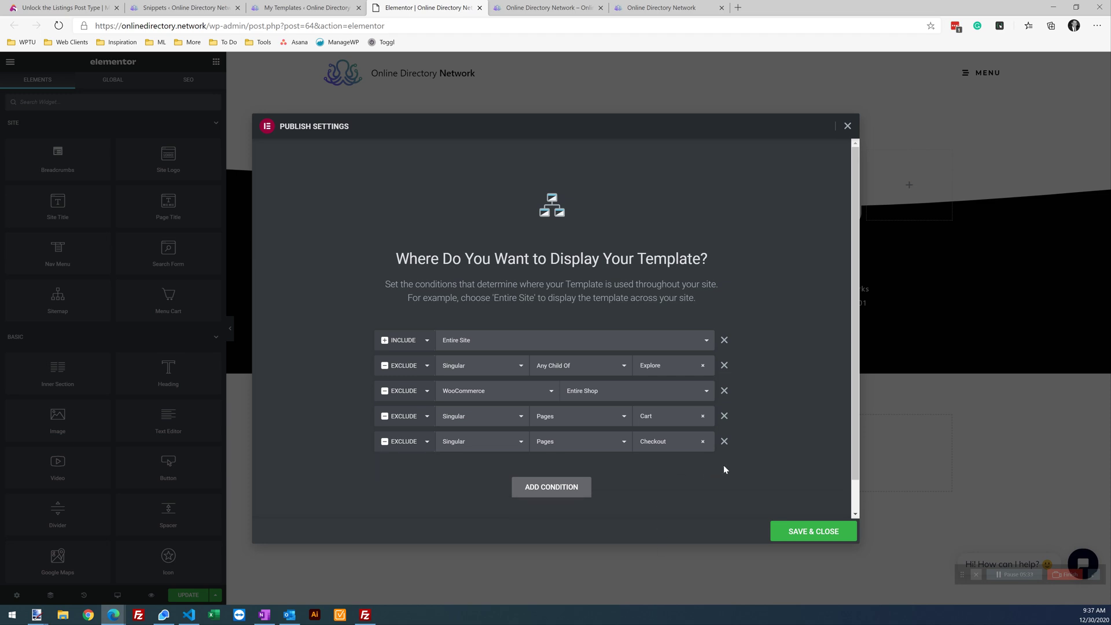
- Save the footer's display conditions and switch the Unlock the Listing Post Type snippet back on
click(808, 532)
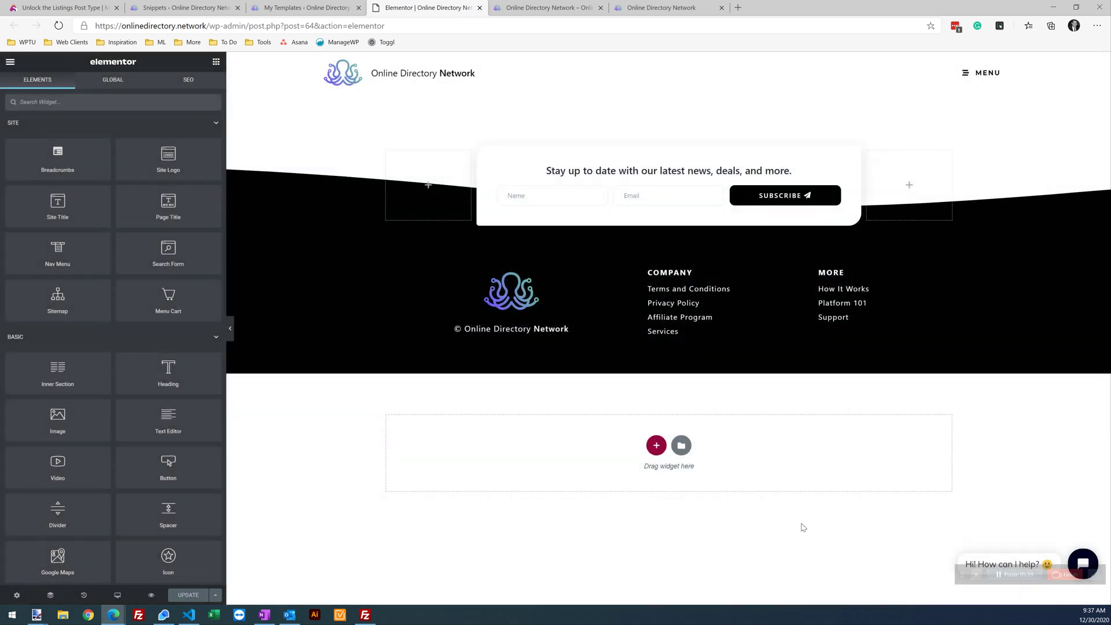
click(155, 10)
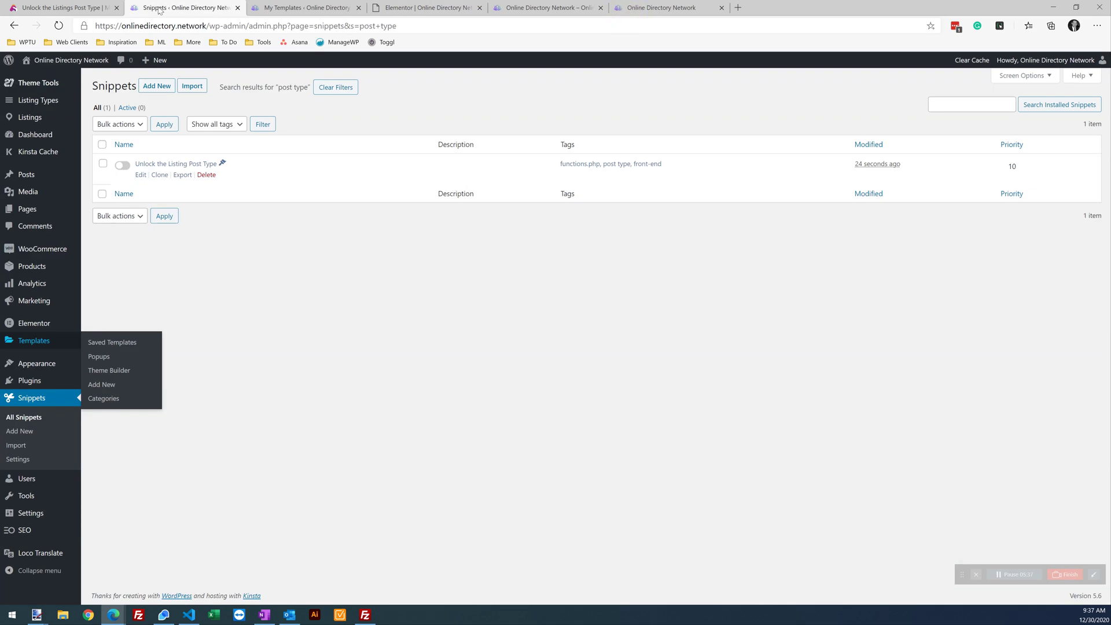
click(122, 166)
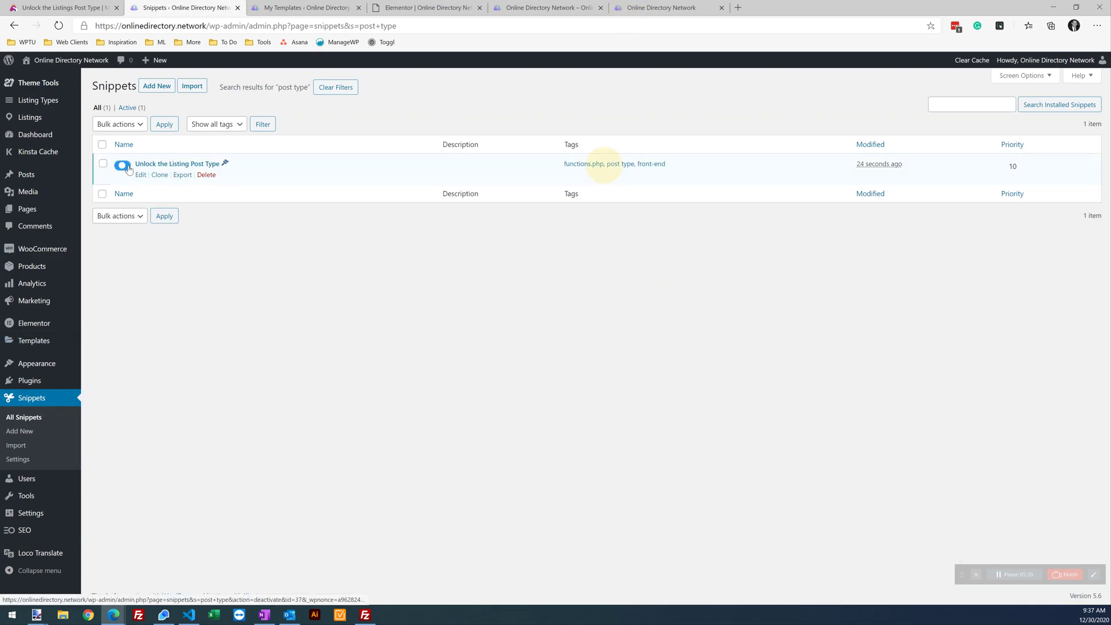
- Reload the footer template in the Elementor editor
click(425, 8)
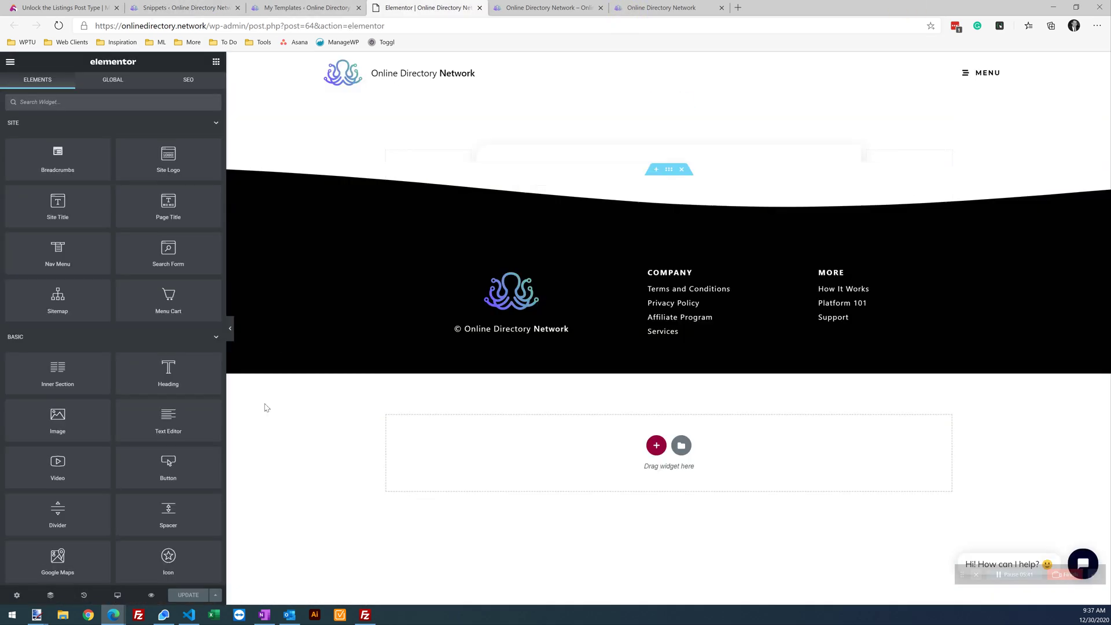
click(59, 26)
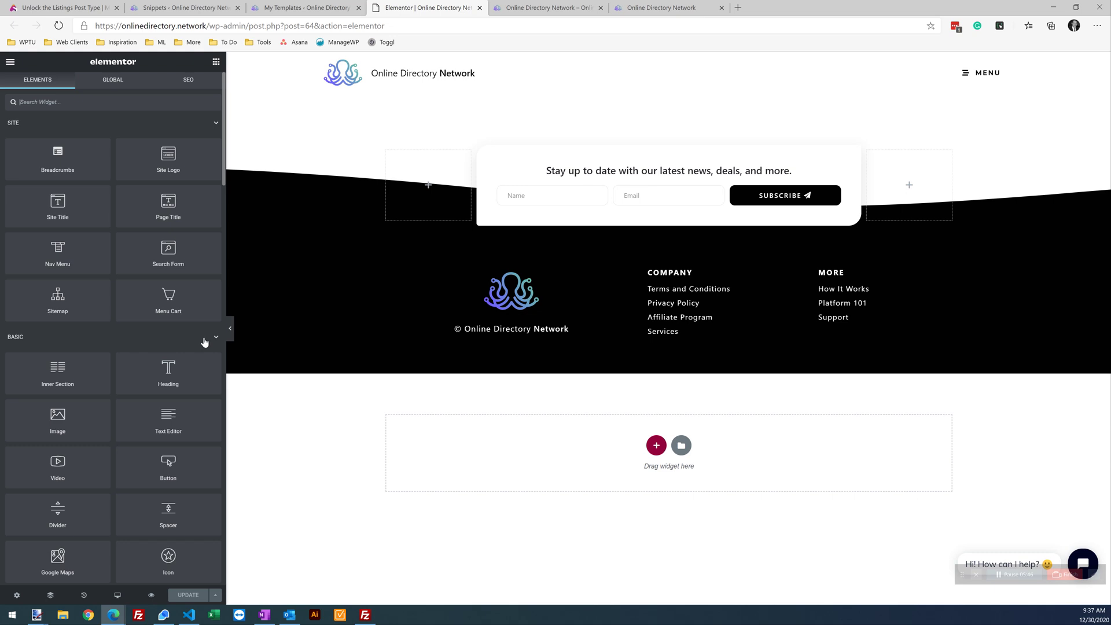
scroll(204, 342, down, 3)
- Re-check the singular types an Exclude > Singular footer rule offers, then return to the Code Snippets list
click(215, 595)
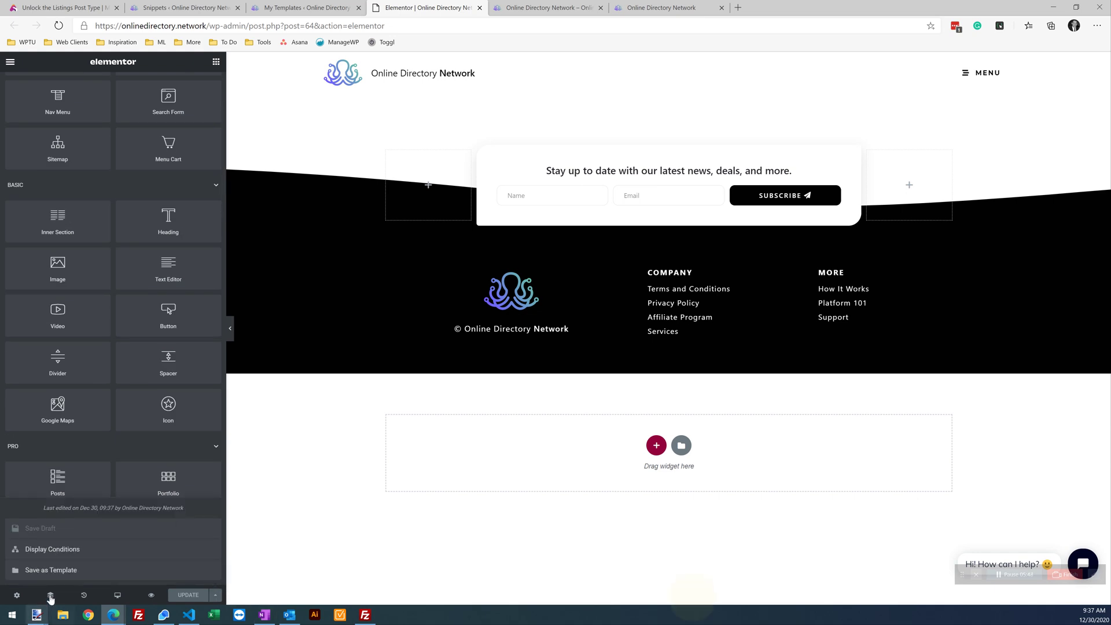
click(69, 550)
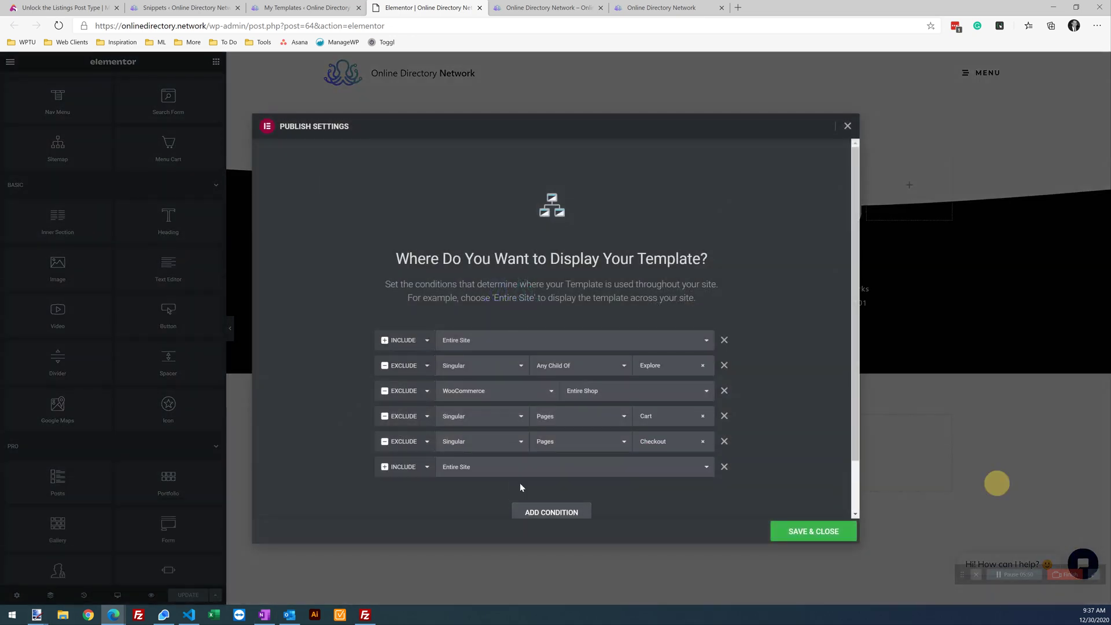
click(518, 487)
click(405, 468)
click(405, 490)
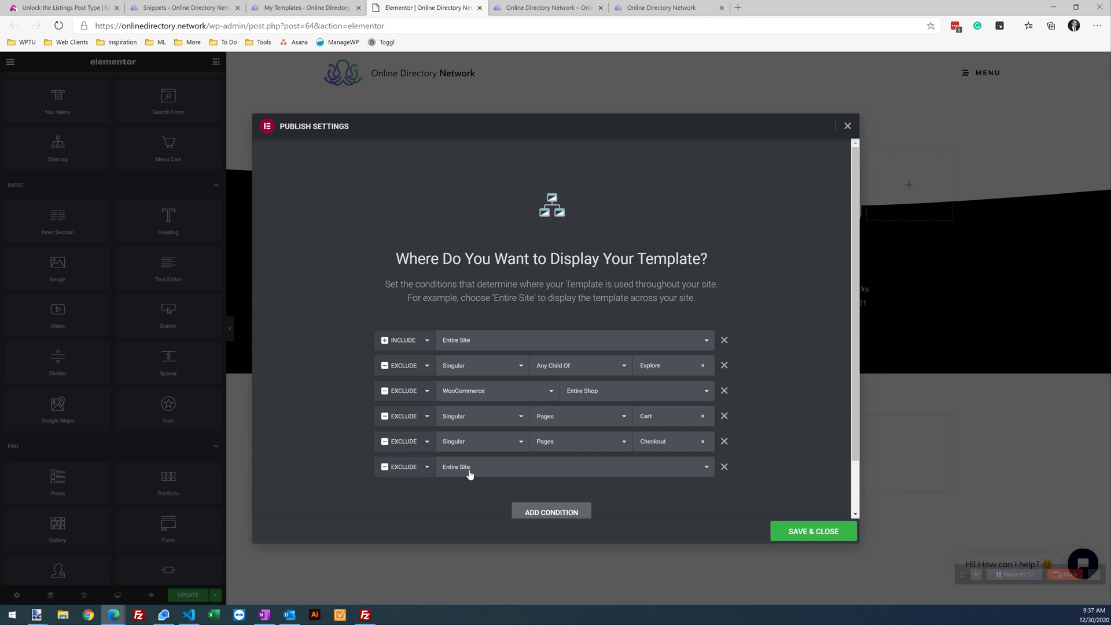
click(469, 475)
click(470, 506)
click(630, 478)
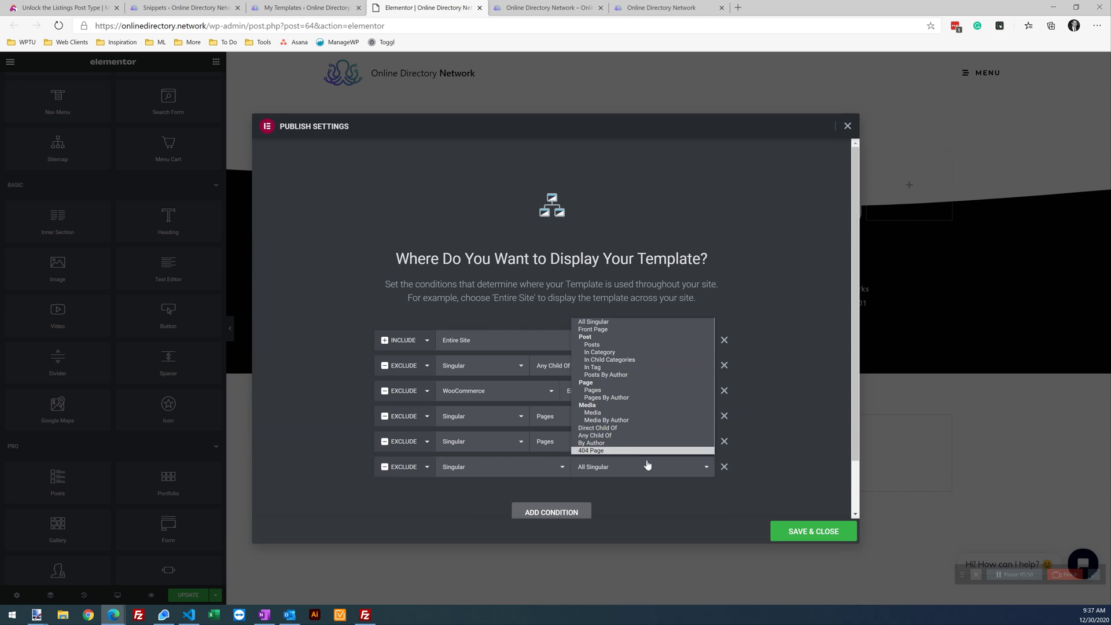
click(815, 456)
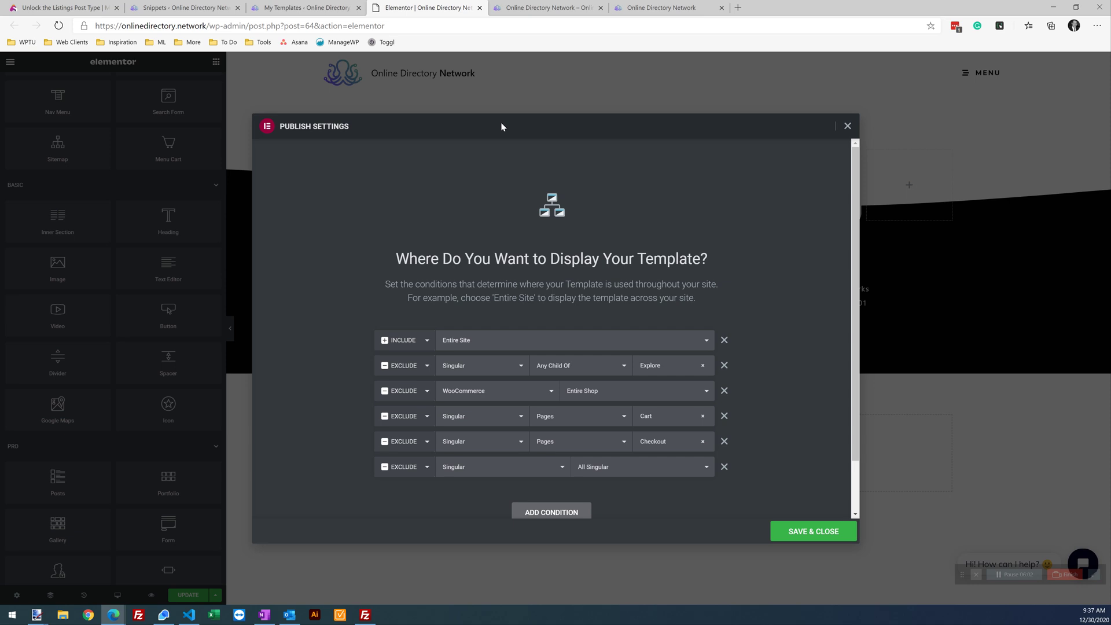
click(197, 7)
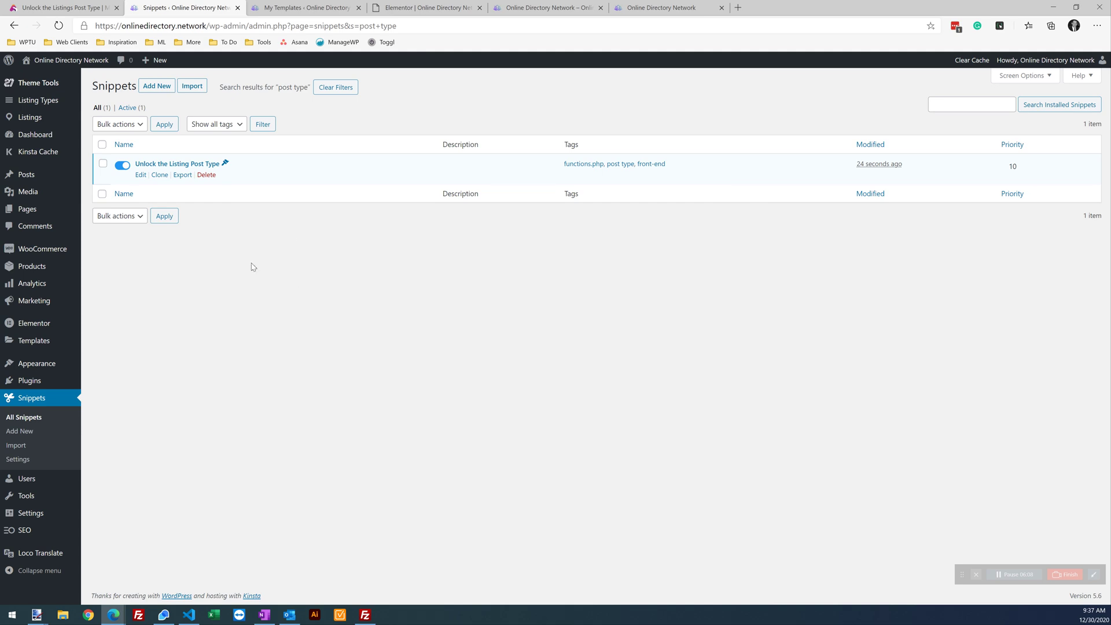
- Set the Unlock the Listing Post Type snippet to 'Run snippet everywhere' and save changes
click(141, 175)
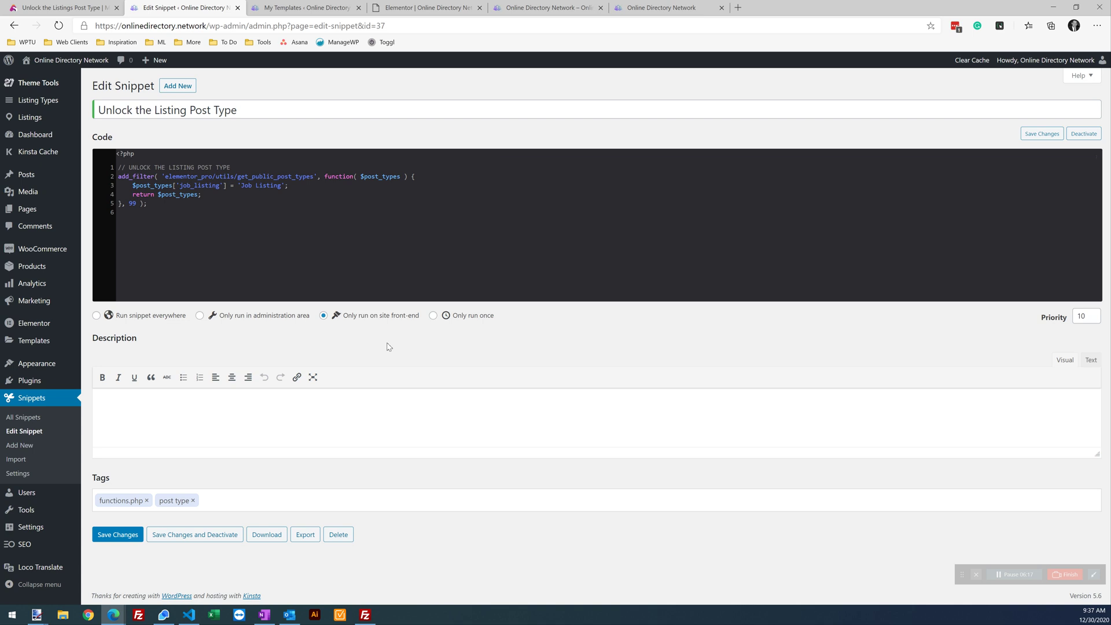
click(96, 316)
click(129, 539)
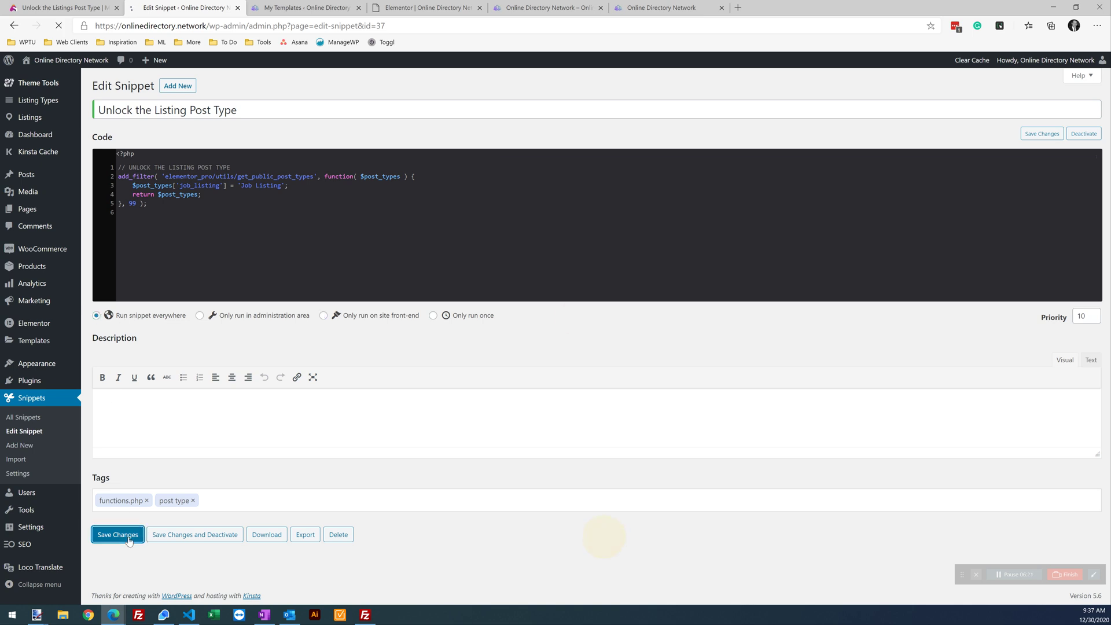
- Close the footer's display conditions without saving and reload the Elementor editor
click(460, 7)
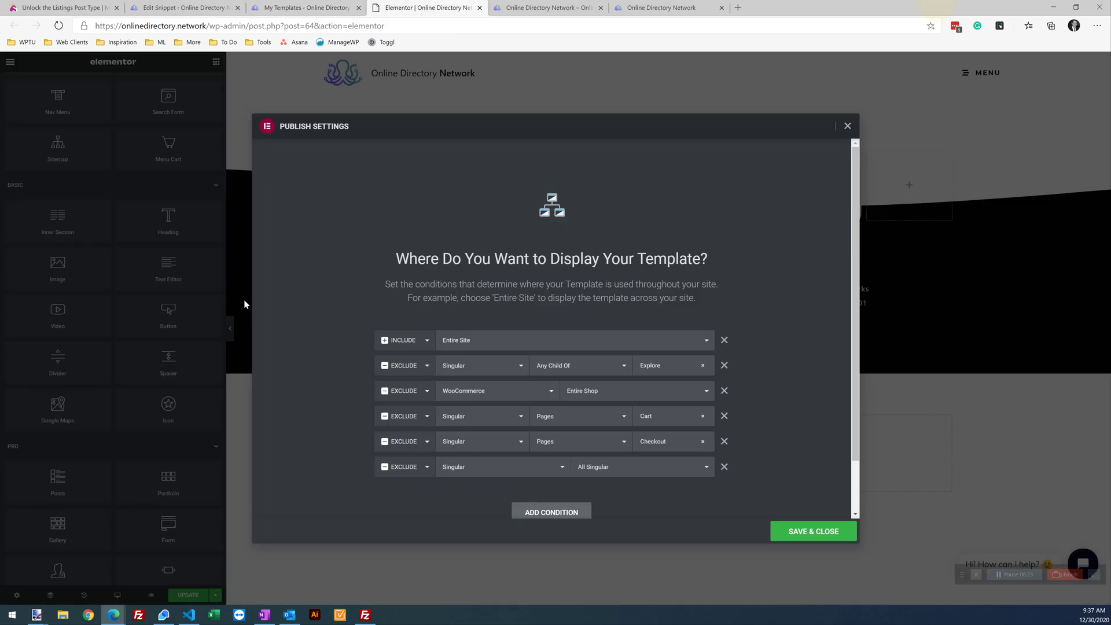
click(848, 125)
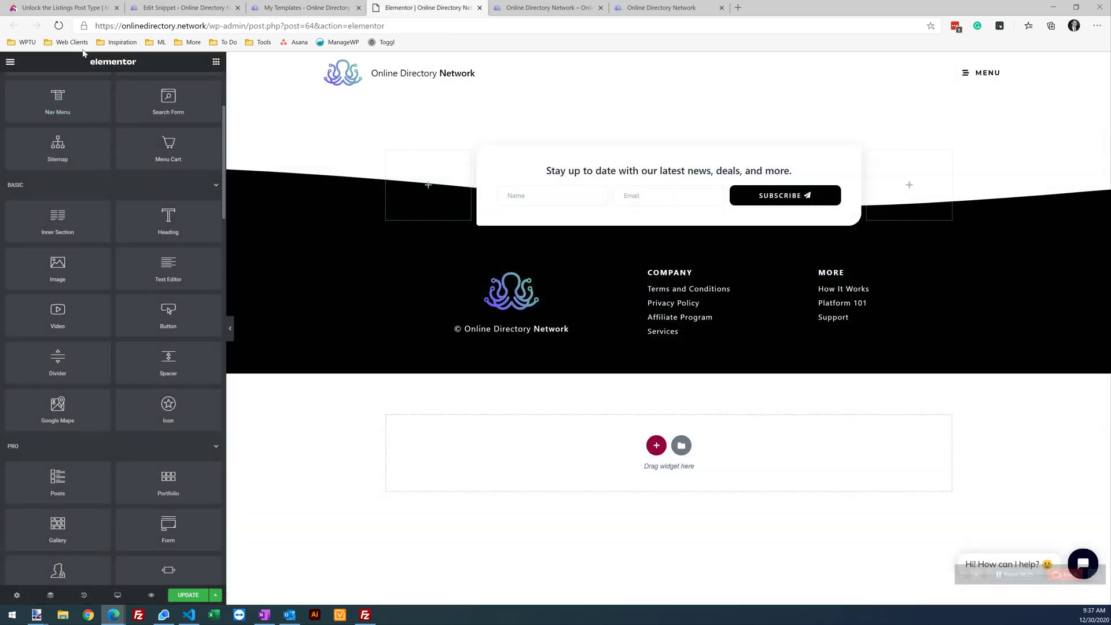
key(F5)
click(615, 81)
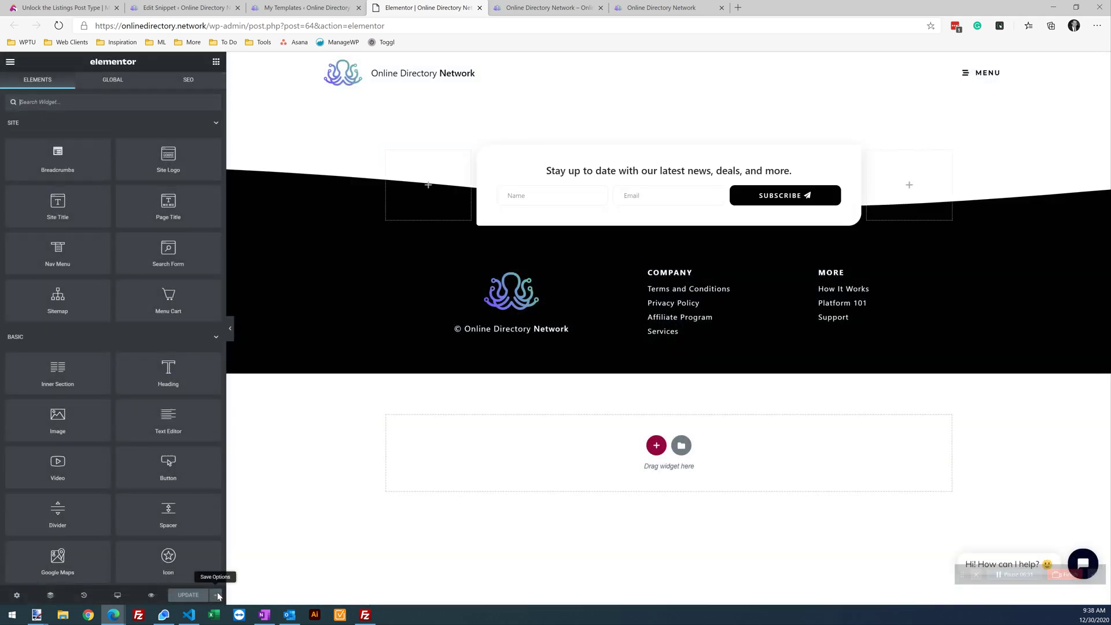
- Add an Exclude > Singular > Listings footer condition and save the display conditions
click(216, 595)
click(114, 558)
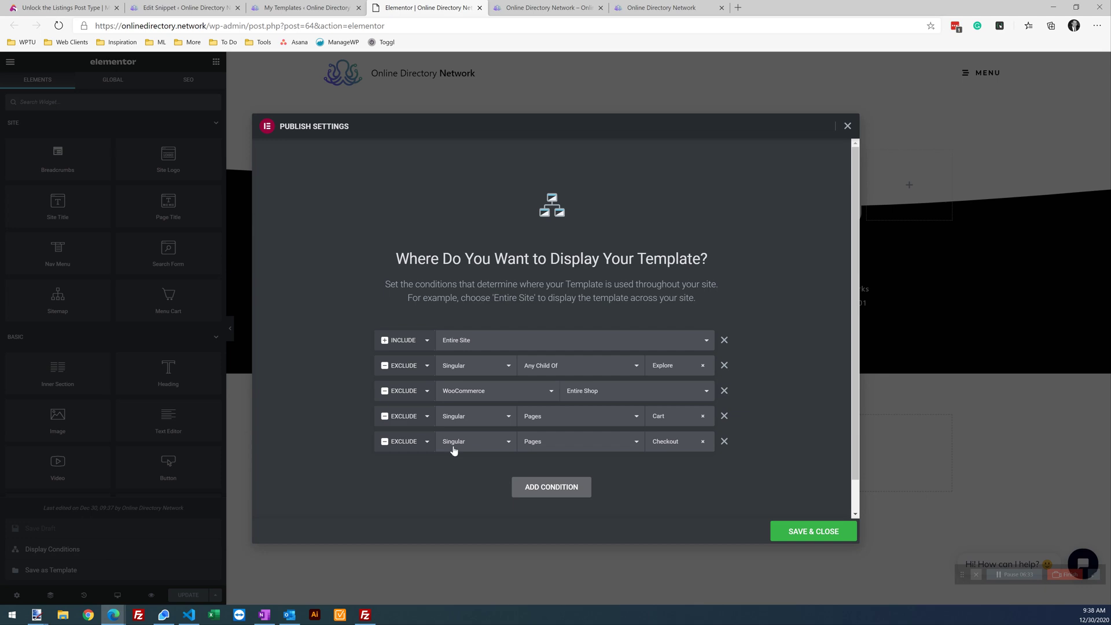
click(529, 489)
click(408, 466)
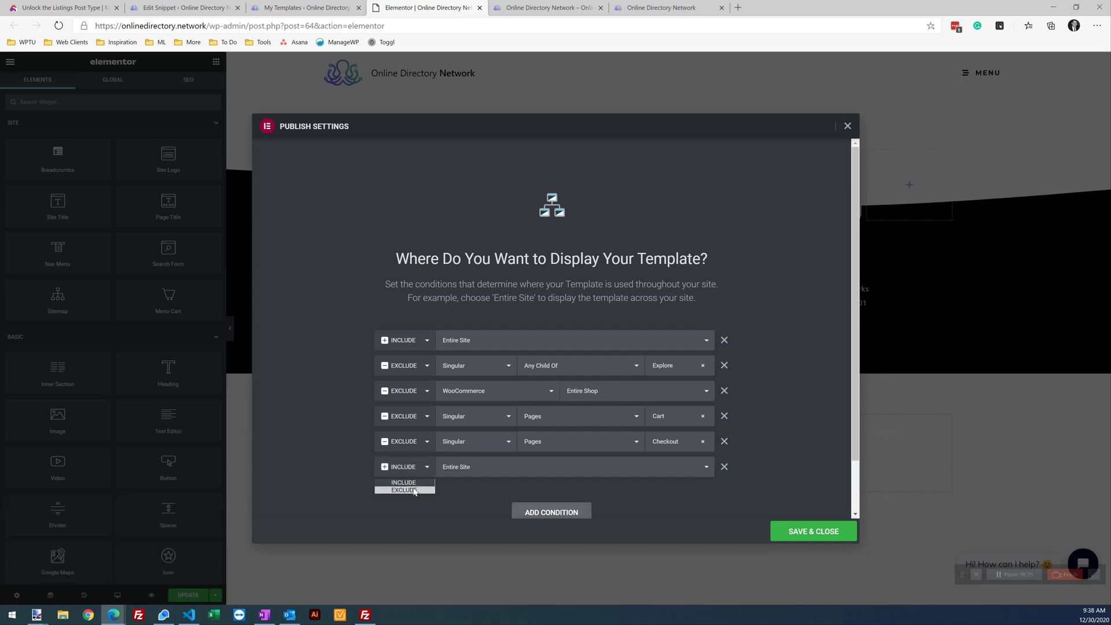
click(402, 491)
click(469, 476)
click(461, 505)
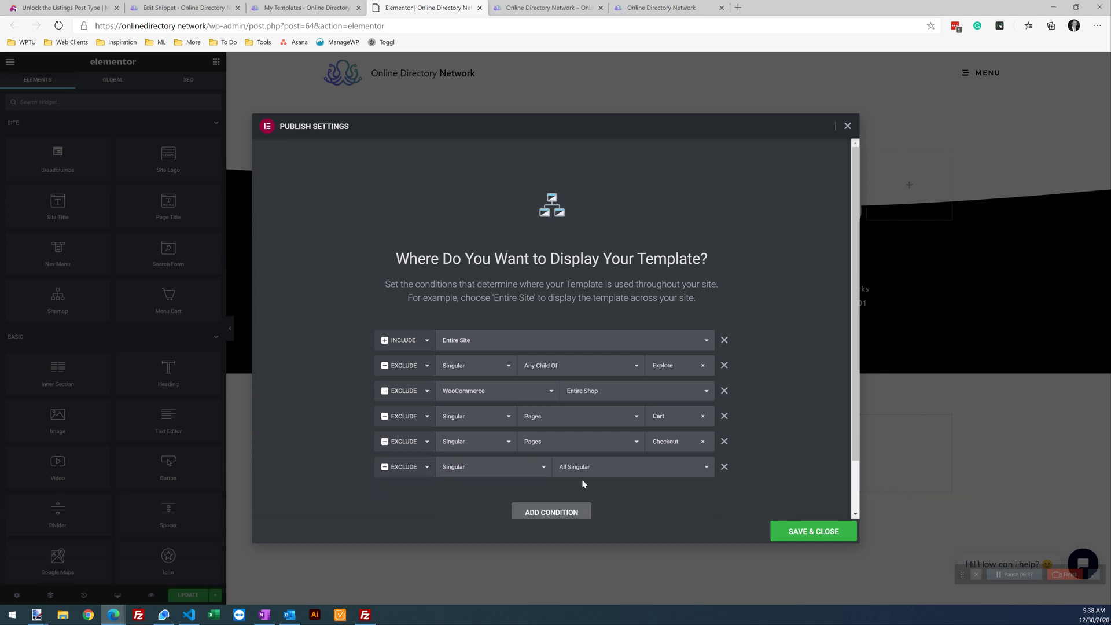
click(594, 475)
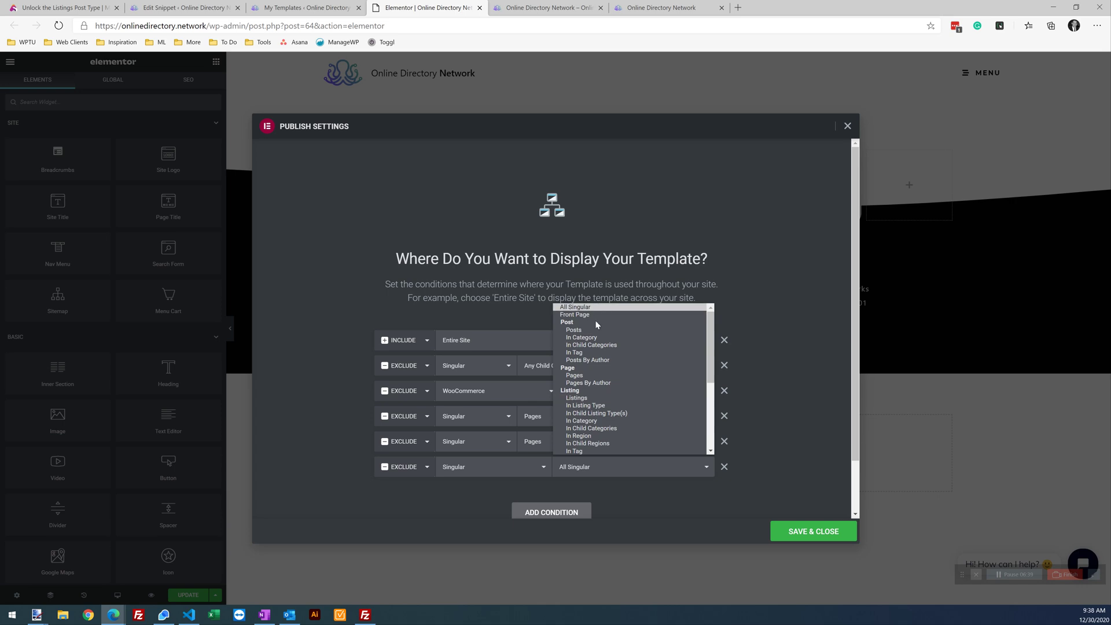
scroll(595, 382, down, 2)
scroll(595, 383, down, 3)
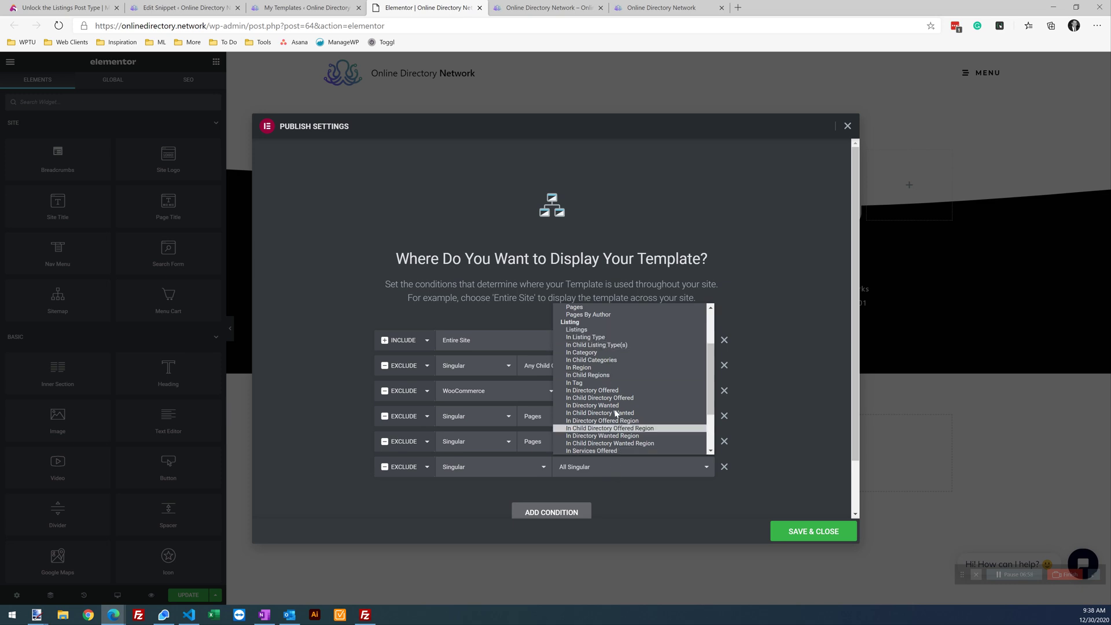
click(590, 331)
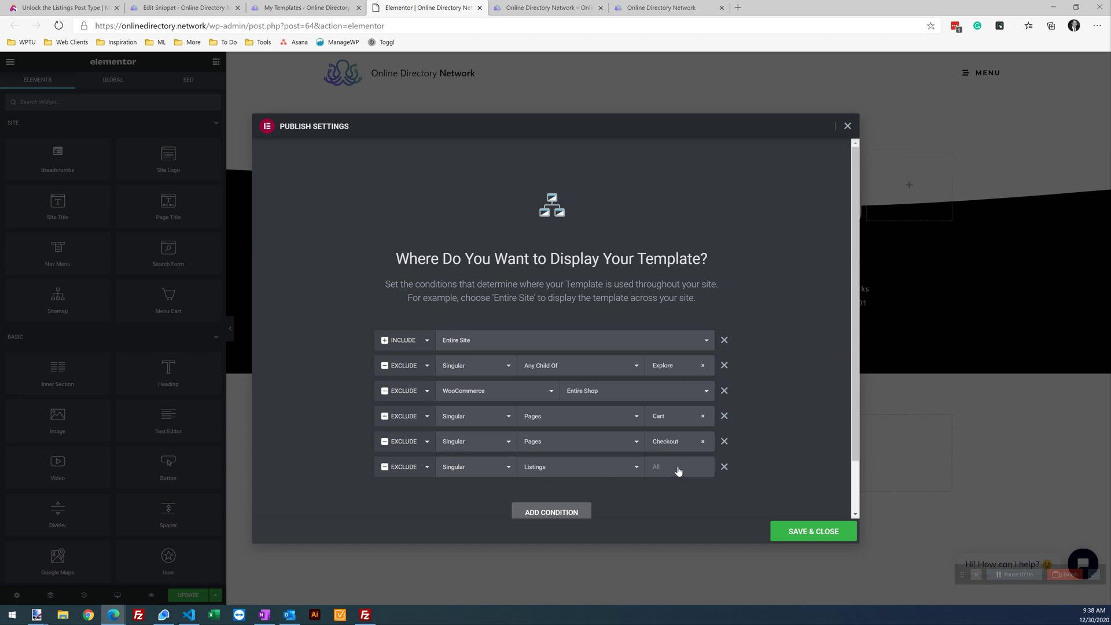
click(812, 537)
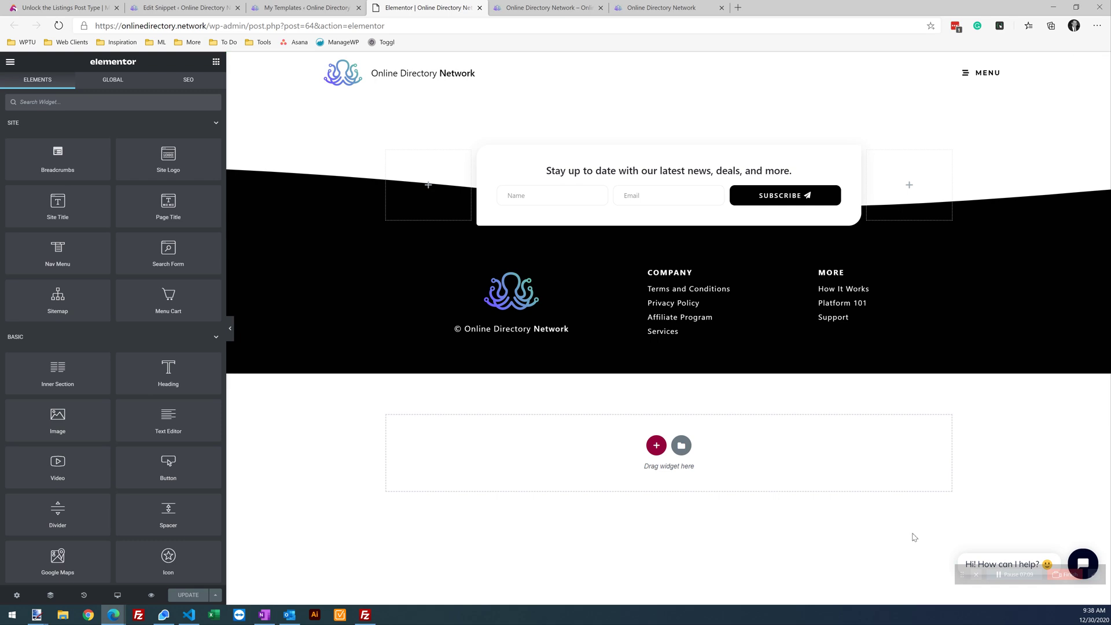
- Reload the listing page and open its Contact tab to confirm the footer is gone
click(656, 5)
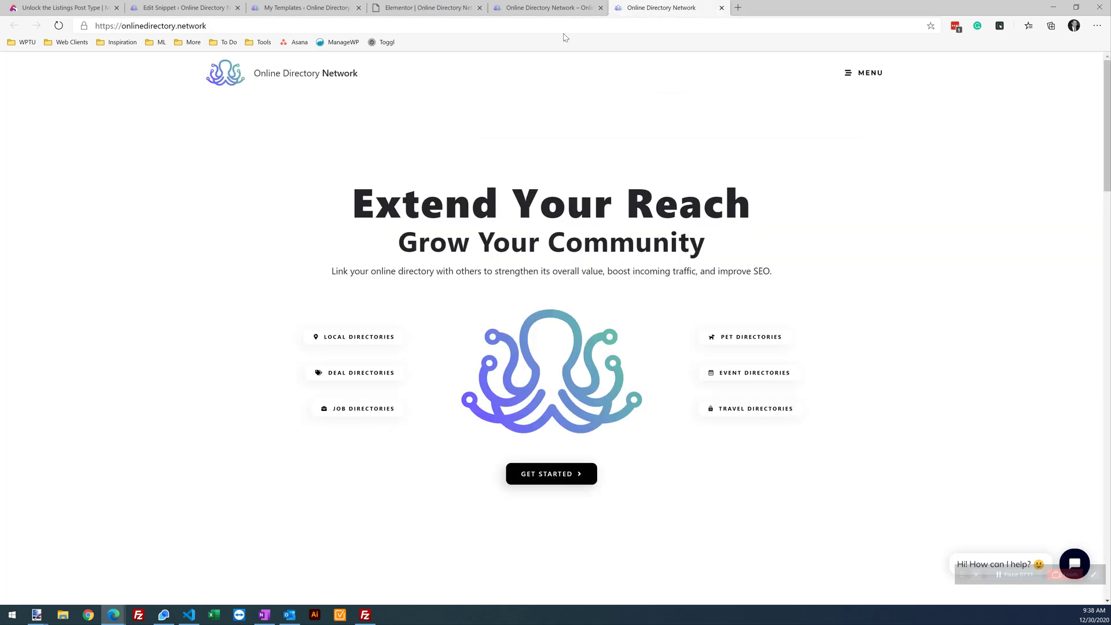
click(587, 7)
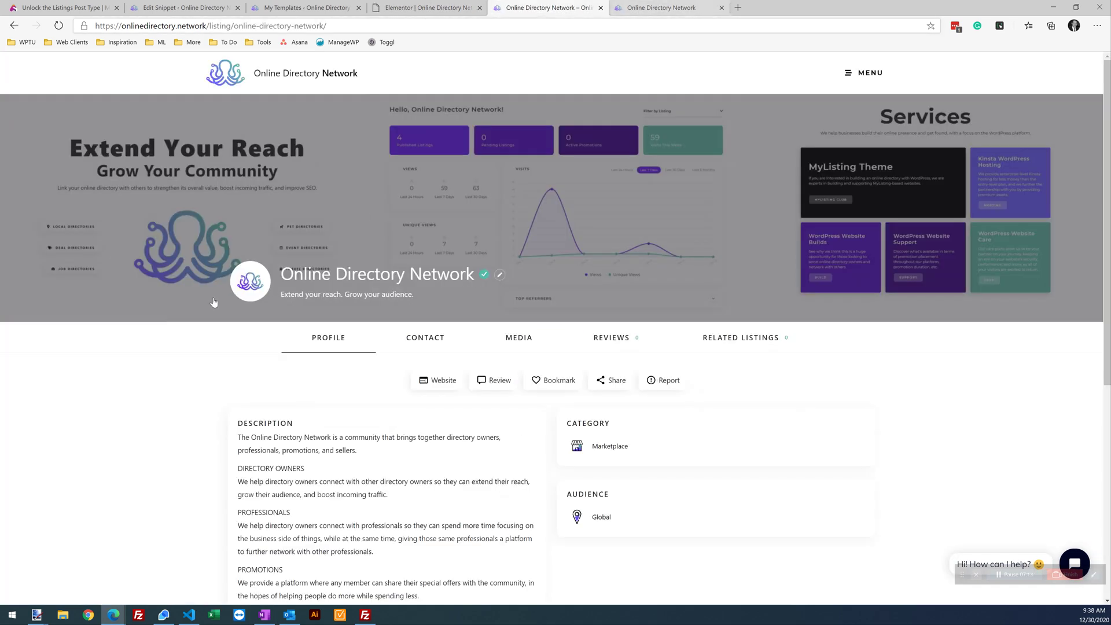
scroll(116, 442, down, 6)
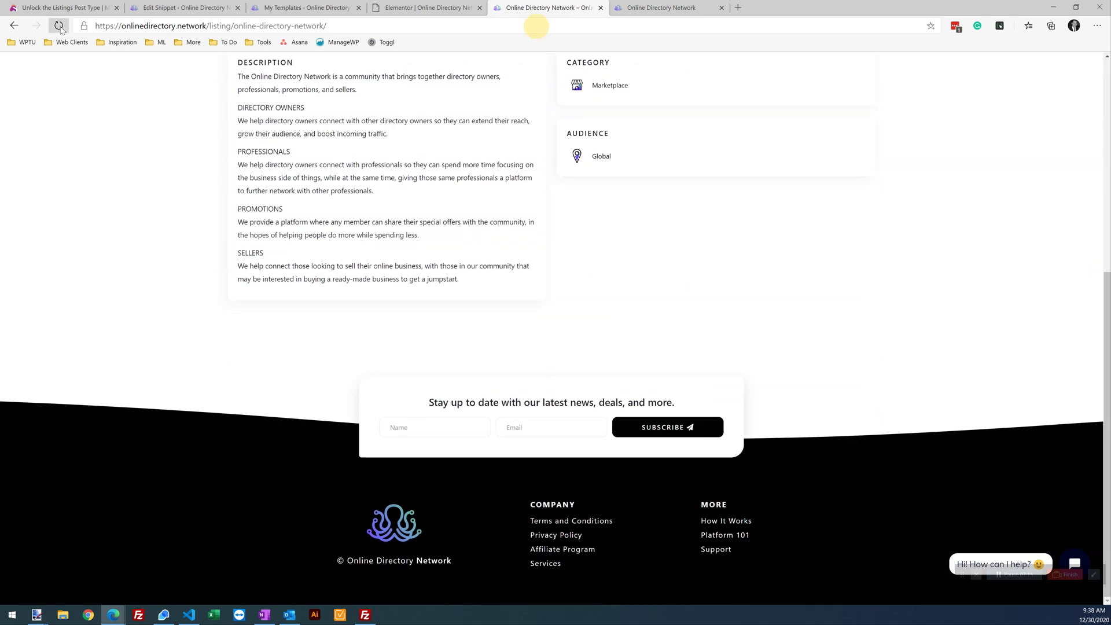
click(58, 25)
scroll(237, 403, down, 2)
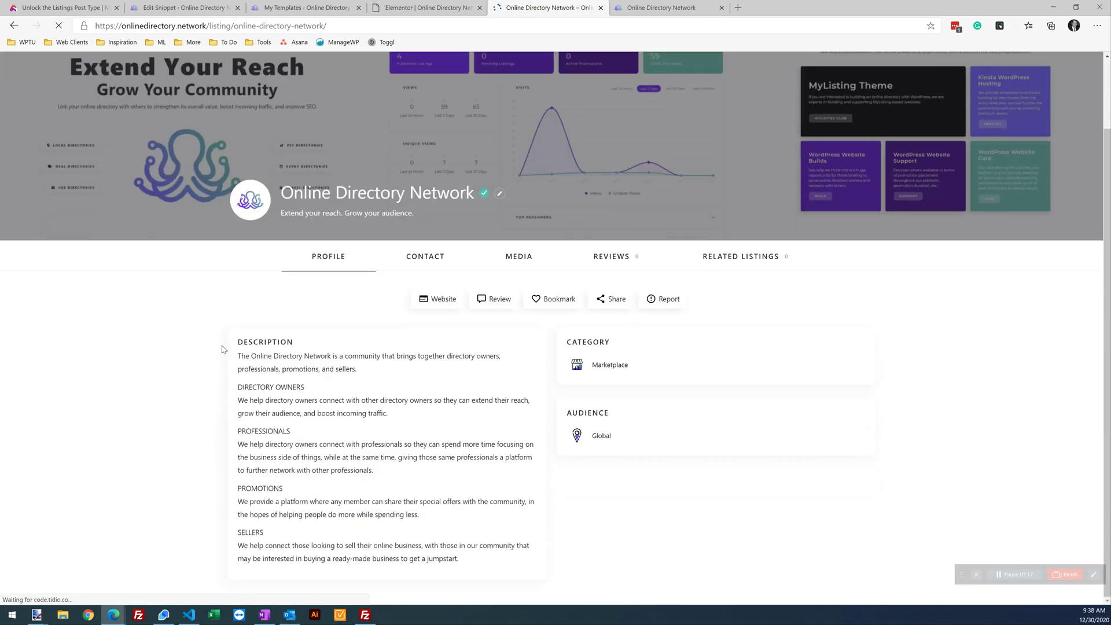
click(412, 258)
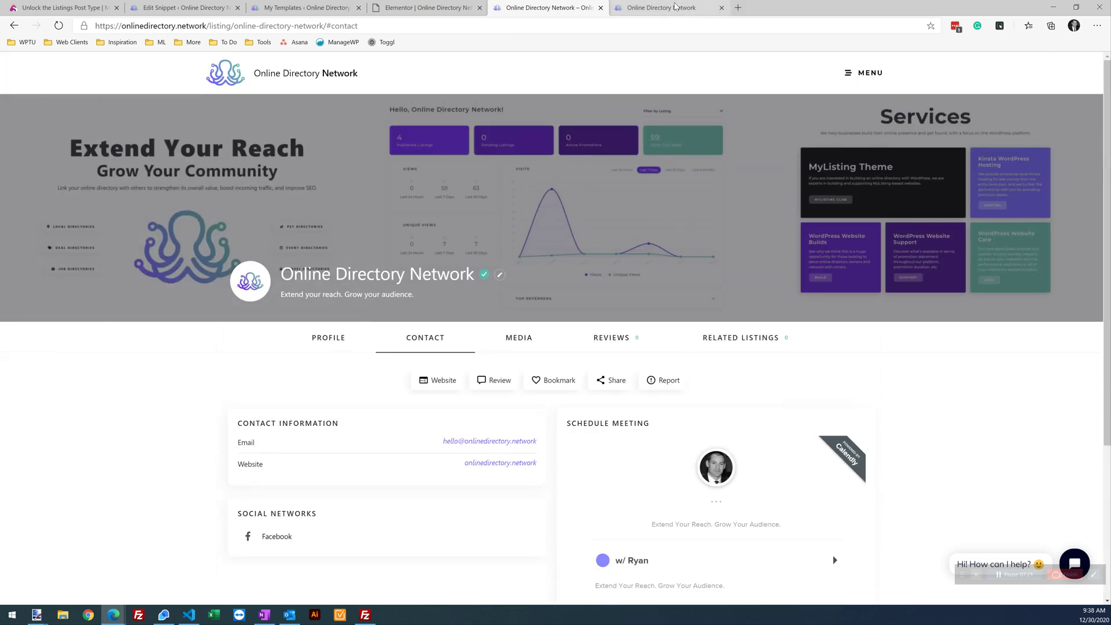
- Reload the homepage and confirm its footer still appears
click(665, 8)
click(59, 26)
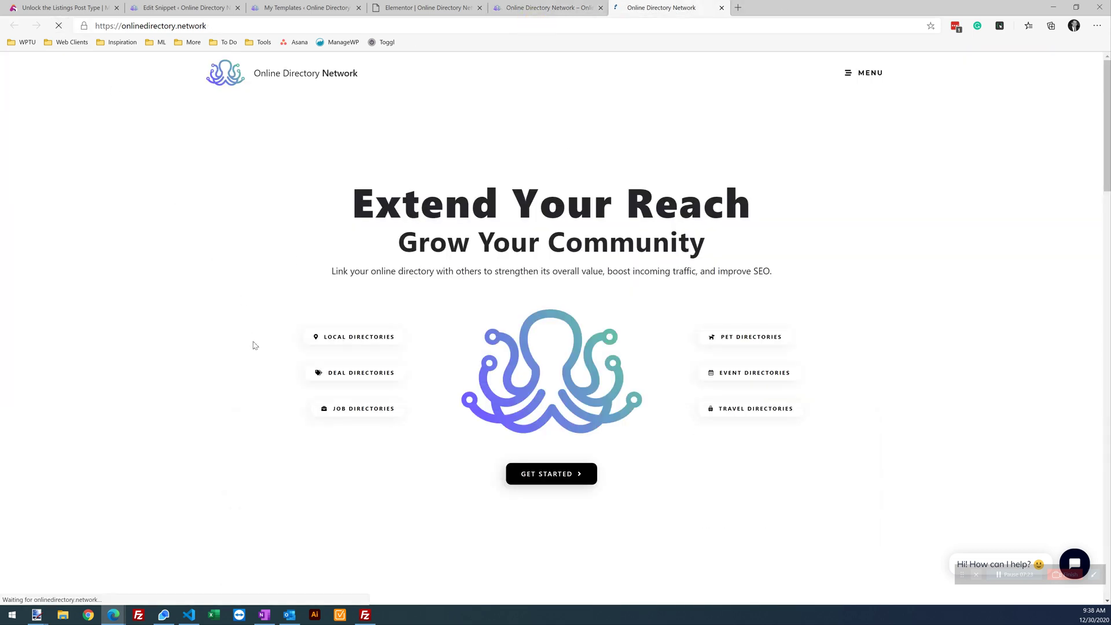
scroll(258, 363, down, 20)
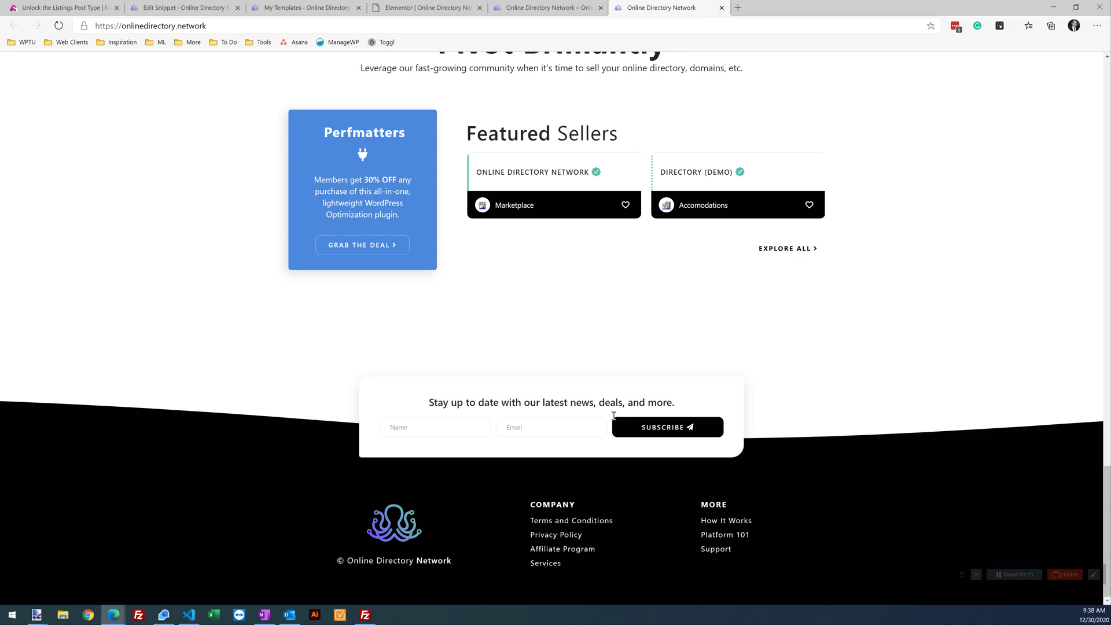
scroll(260, 333, up, 10)
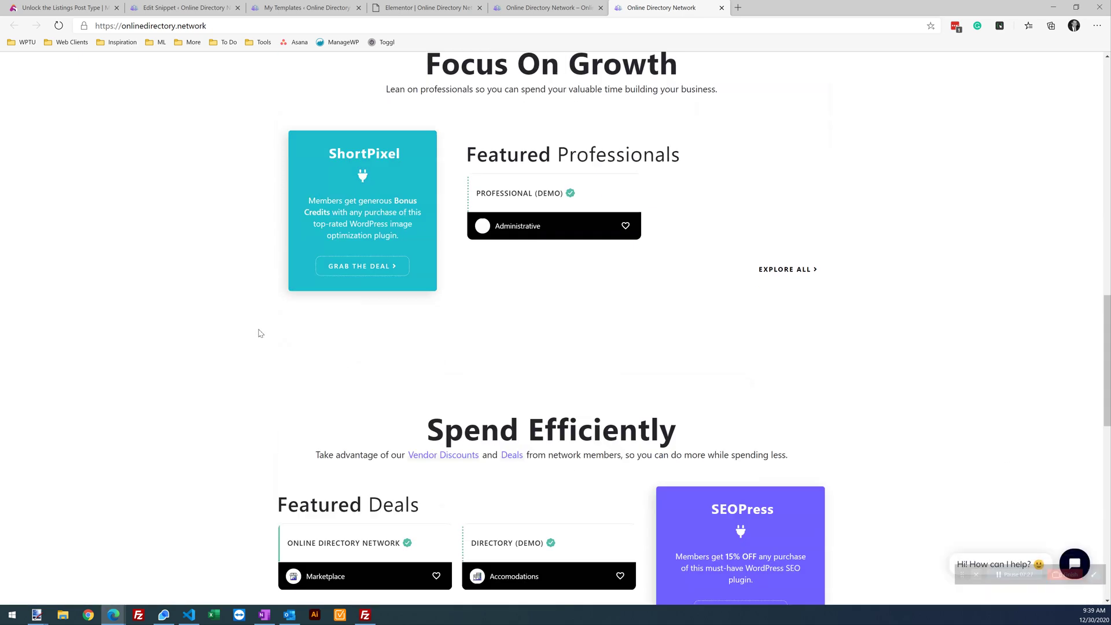
scroll(258, 334, up, 10)
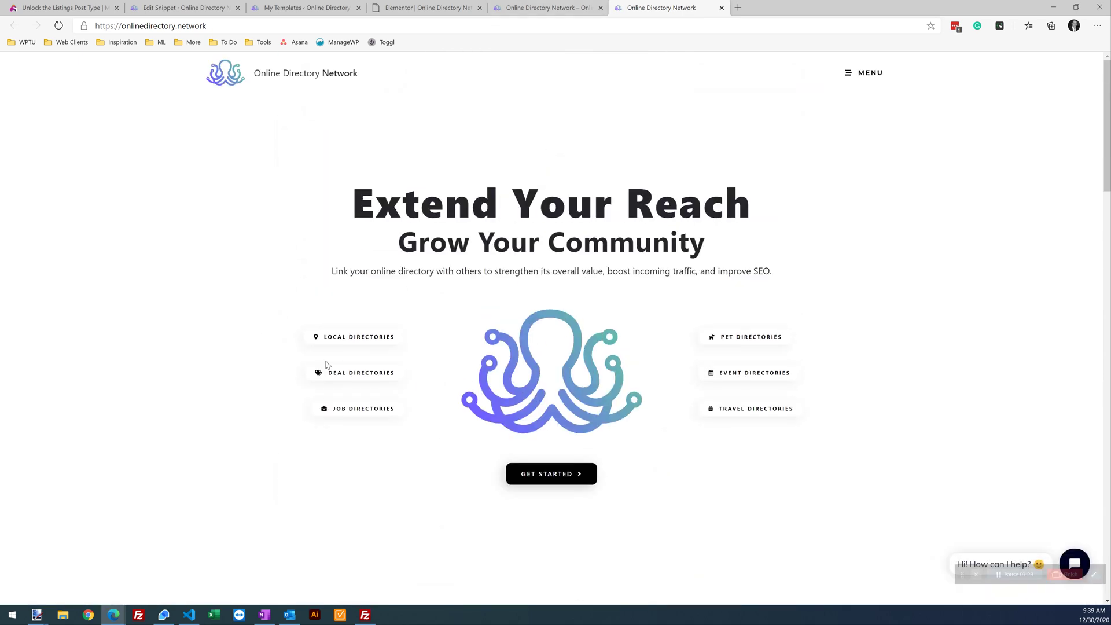